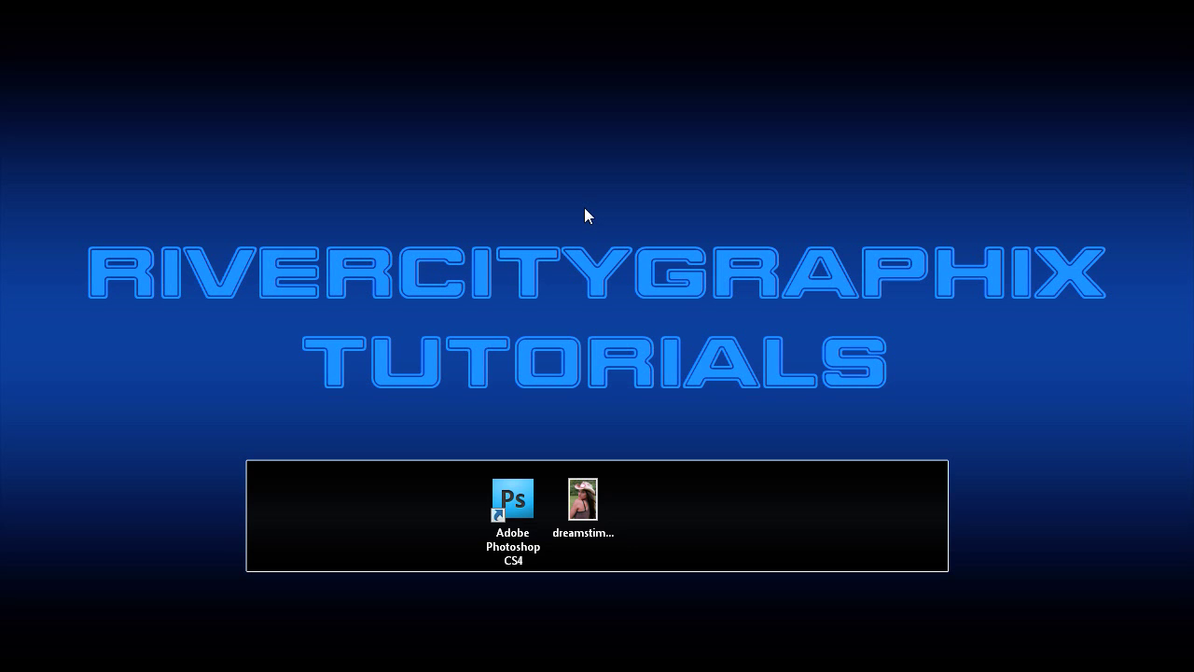
- Launch Adobe Photoshop CS4 from its desktop shortcut
double_click(512, 500)
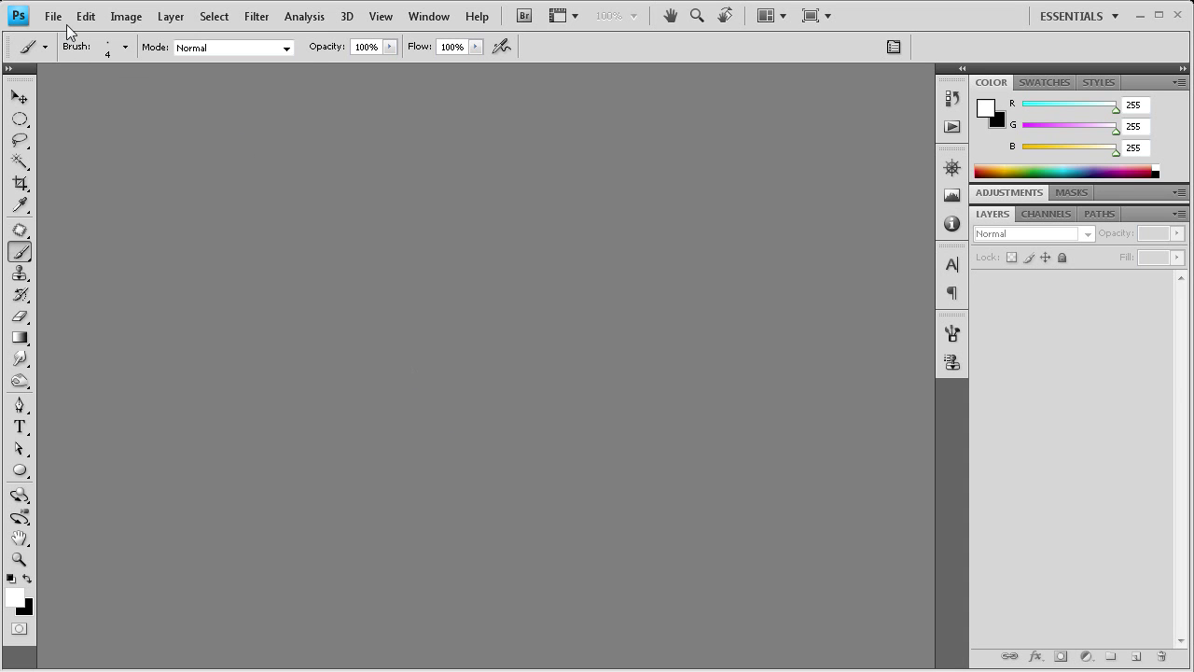
click(56, 17)
- Open dreamstimefree_956279.jpg and convert its Background into editable Layer 0
click(66, 50)
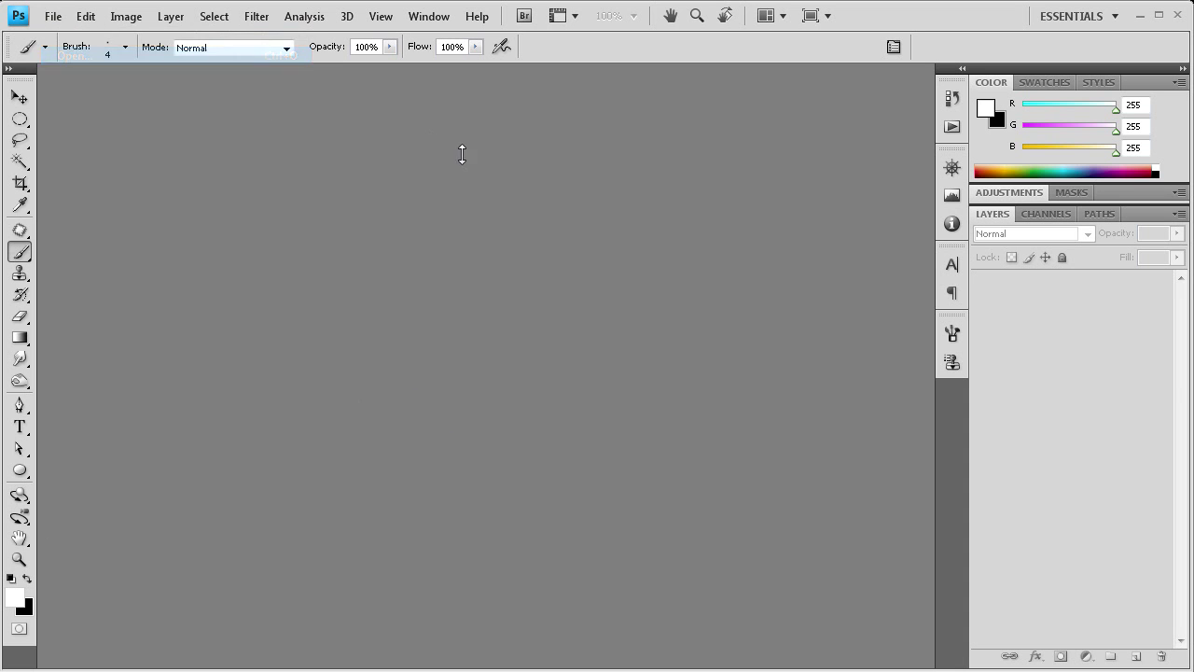
click(532, 278)
click(682, 513)
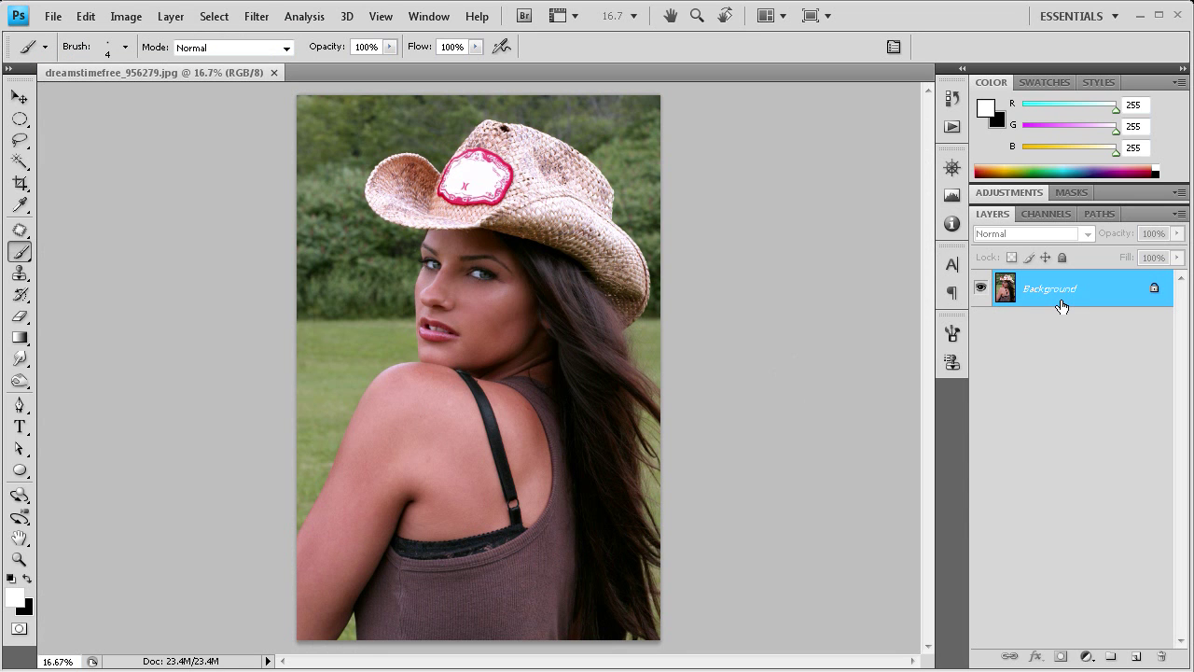
double_click(1050, 290)
click(563, 310)
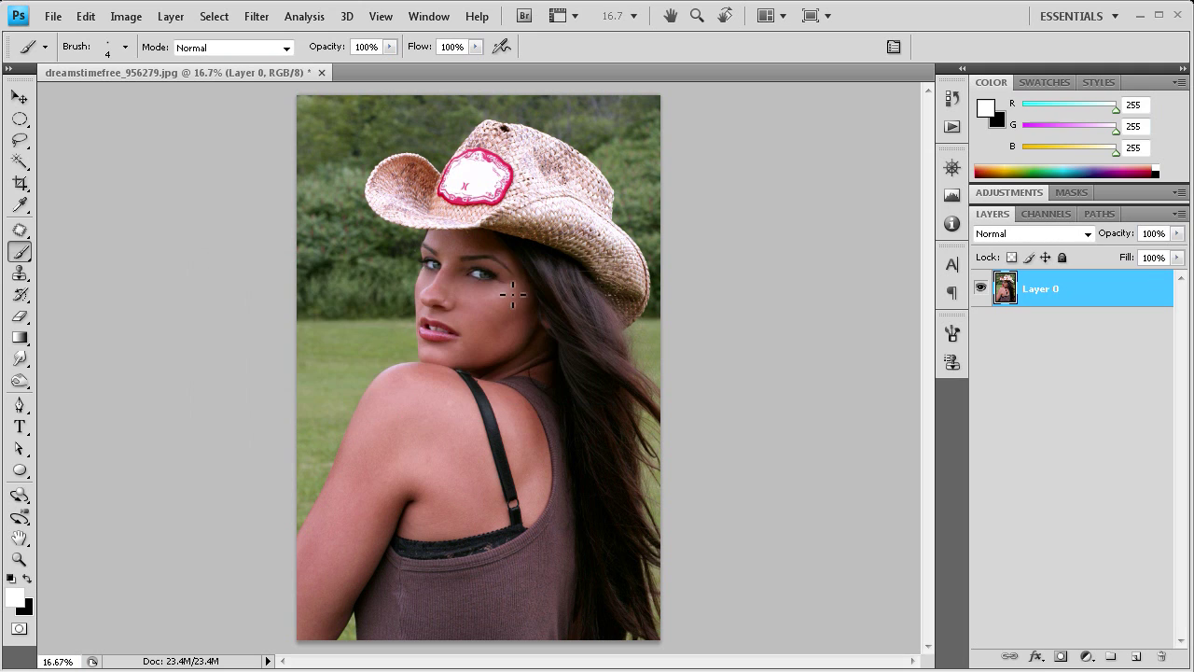
- Zoom in close on the eye and get the Pen tool ready
scroll(500, 272, up, 5)
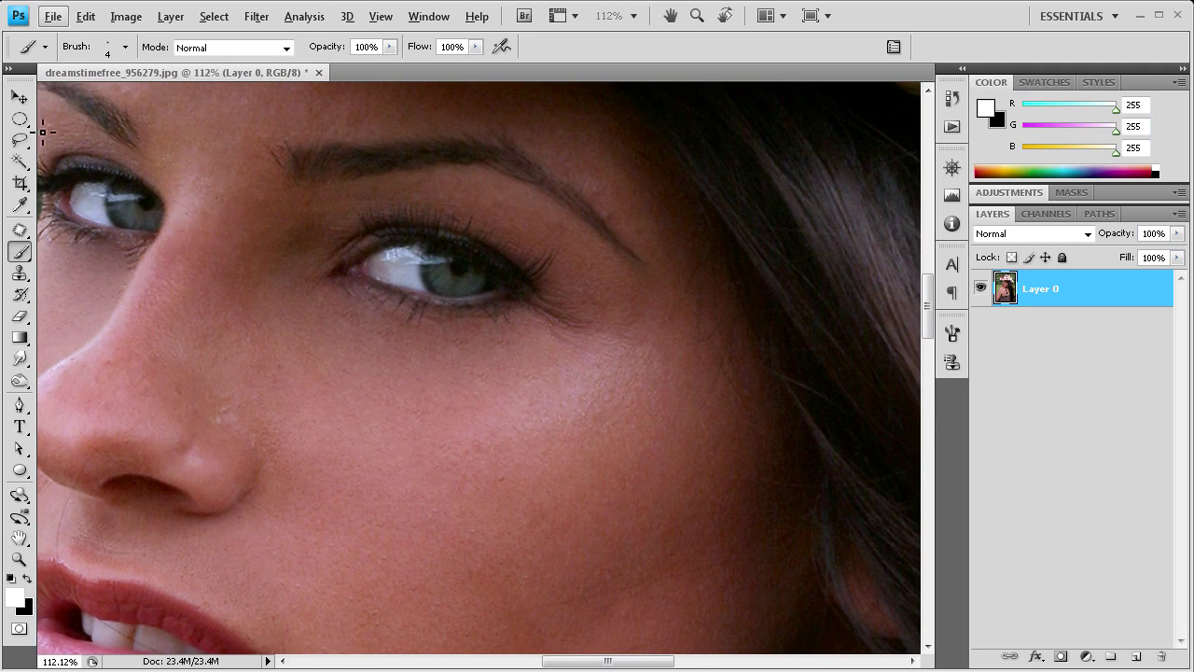
click(19, 118)
click(19, 97)
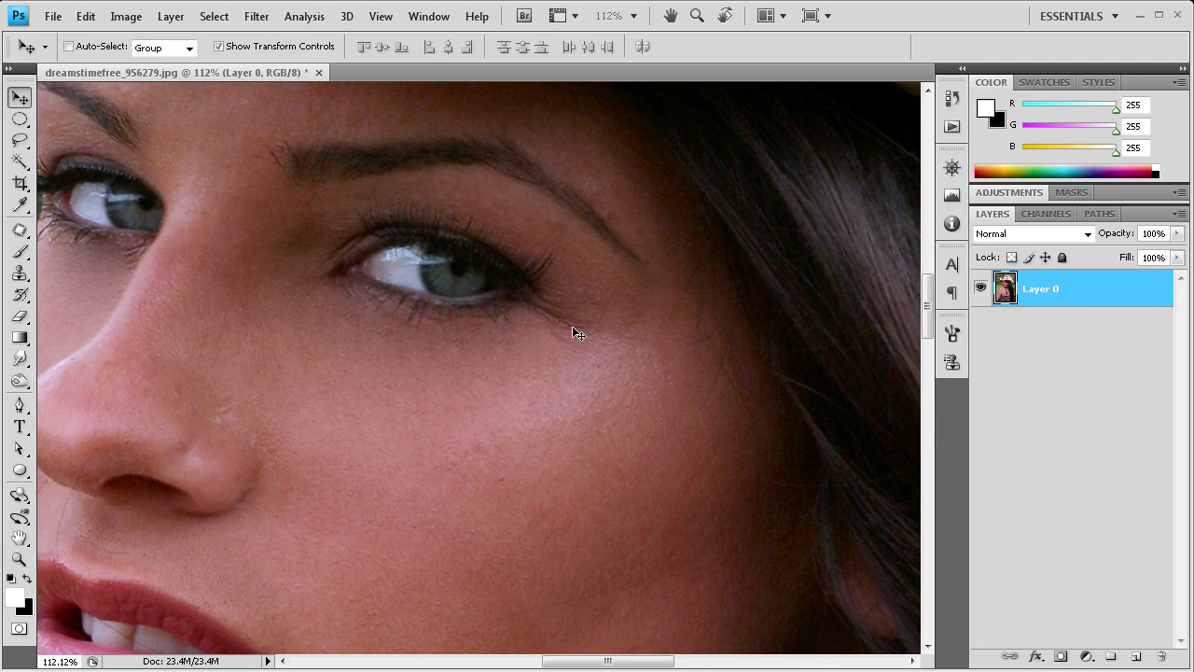
scroll(347, 253, up, 2)
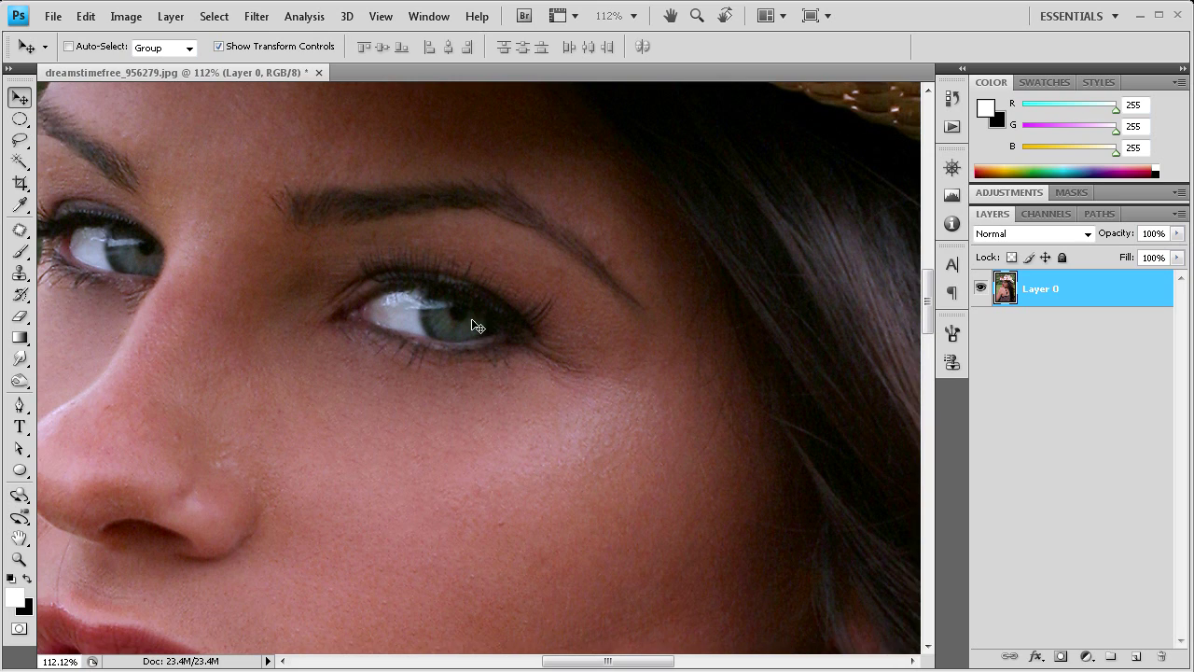
scroll(421, 337, up, 1)
scroll(421, 337, up, 1)
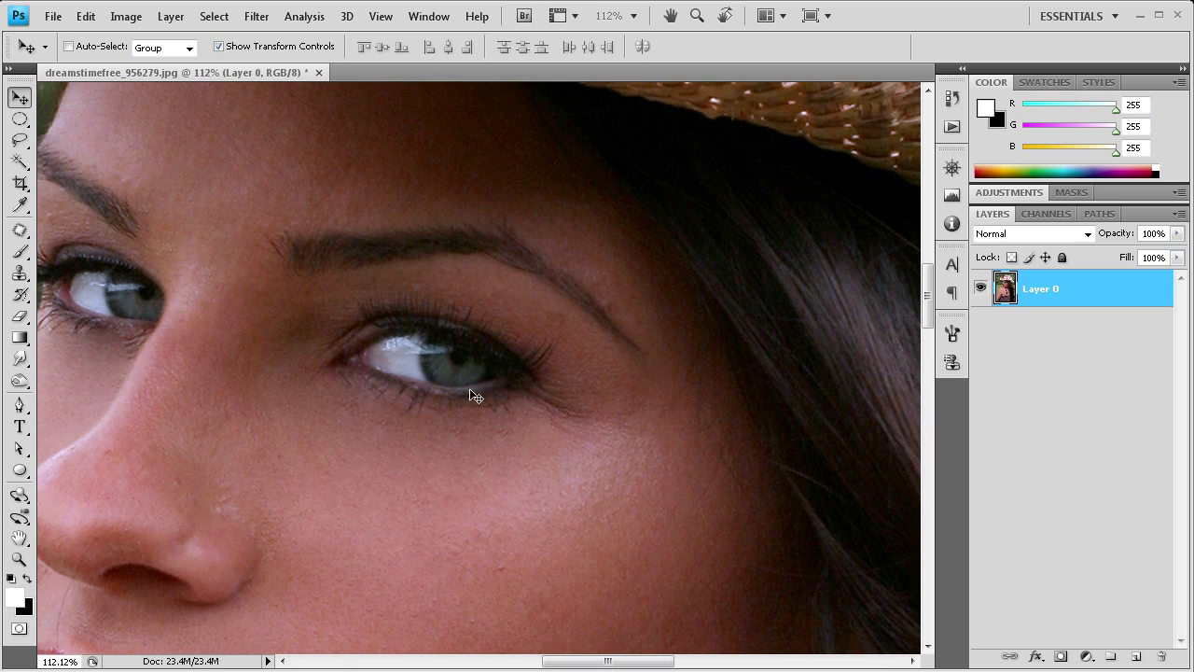
click(18, 406)
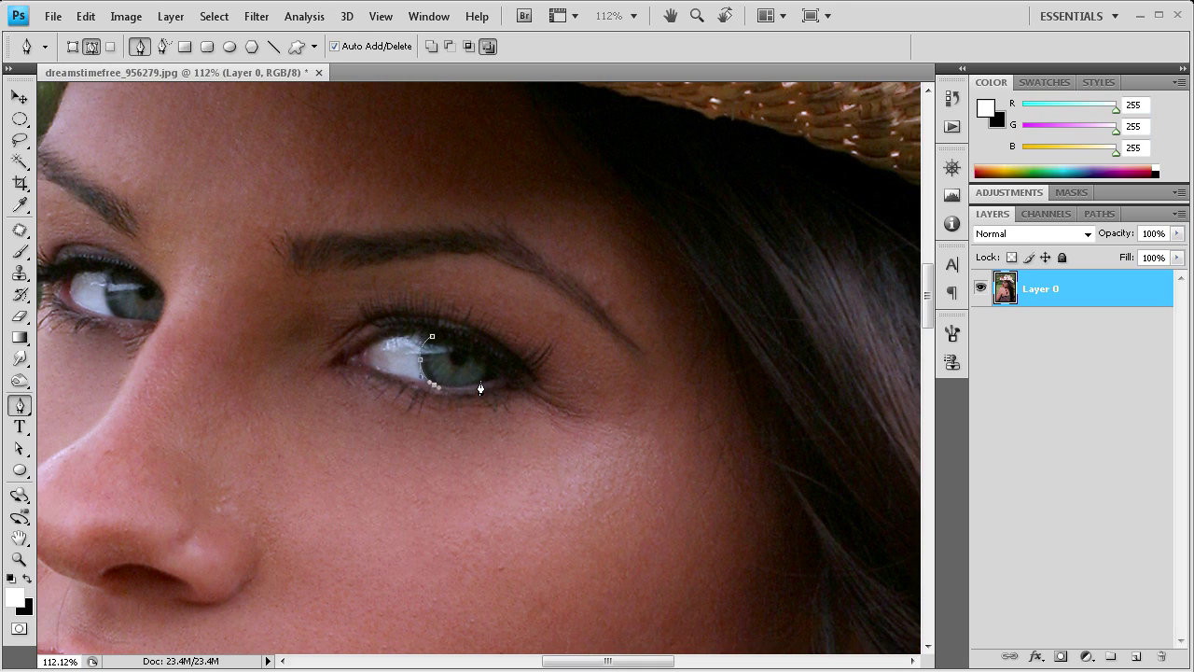
- Trace a Pen path around the right eye's iris and make it a feathered selection
drag(479, 383, 485, 371)
drag(432, 338, 389, 353)
right_click(451, 362)
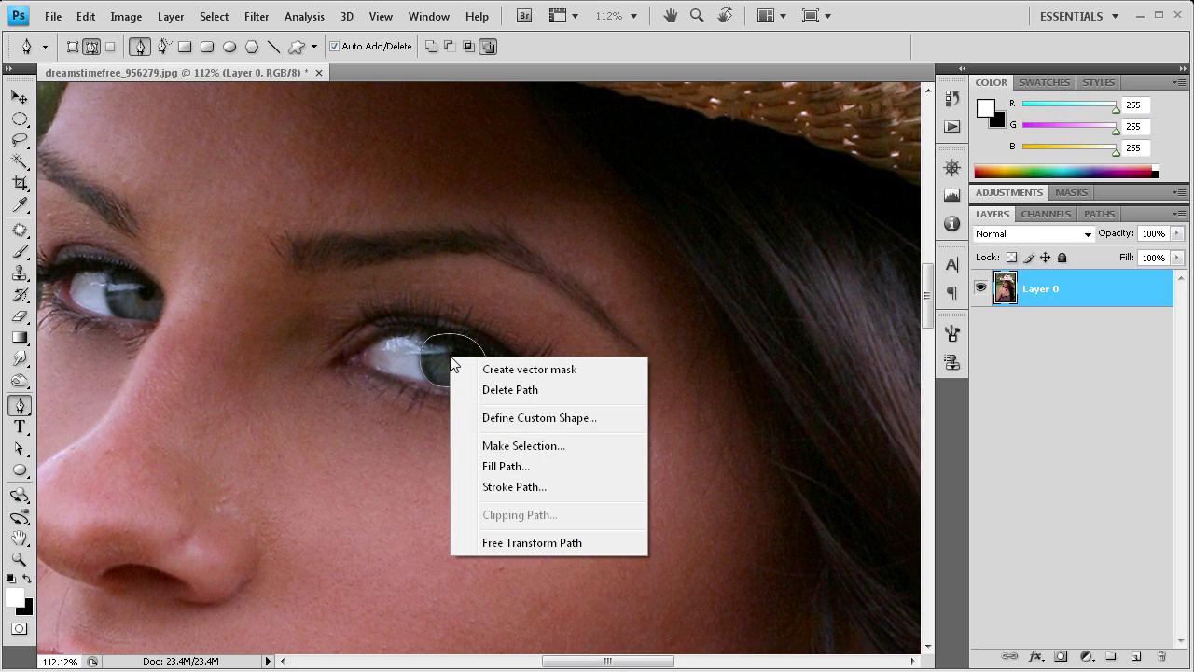
click(504, 446)
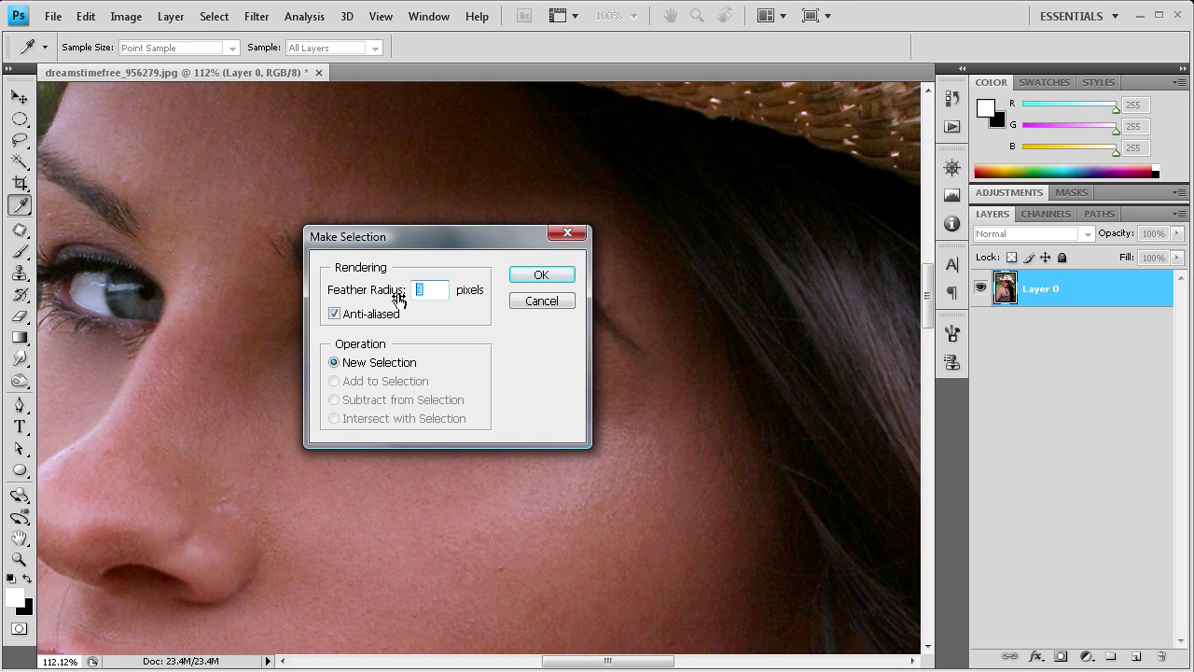
click(541, 277)
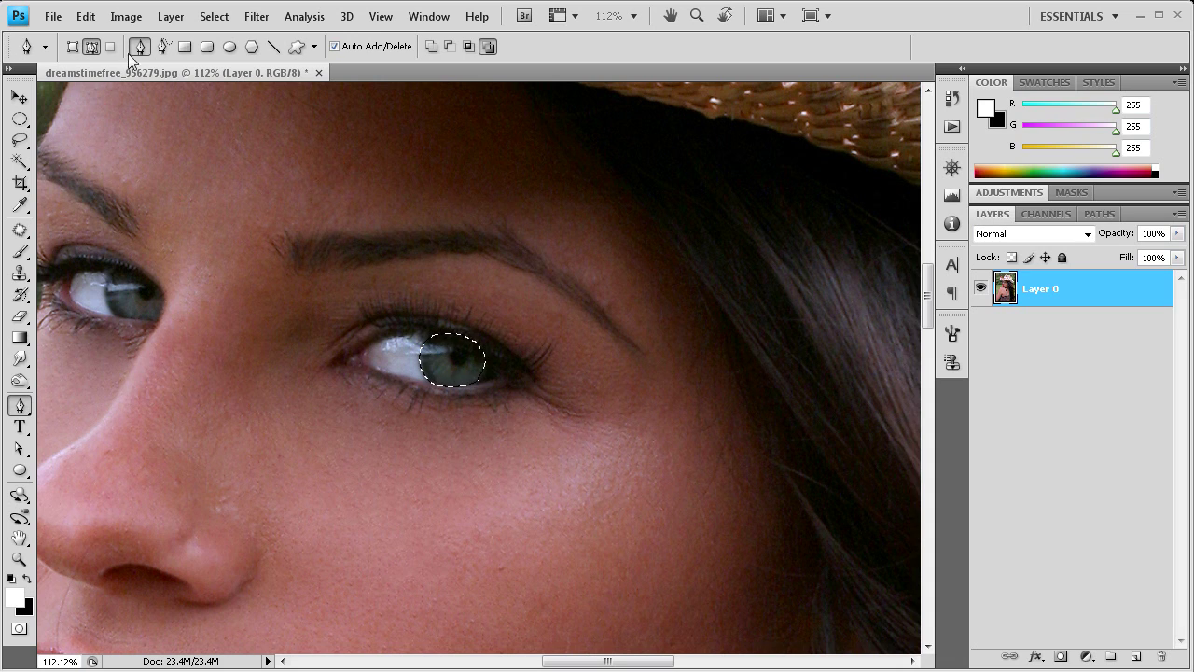
- Apply Curves raising the RGB and Green channel curves inside the iris selection
click(126, 16)
mouse_move(154, 64)
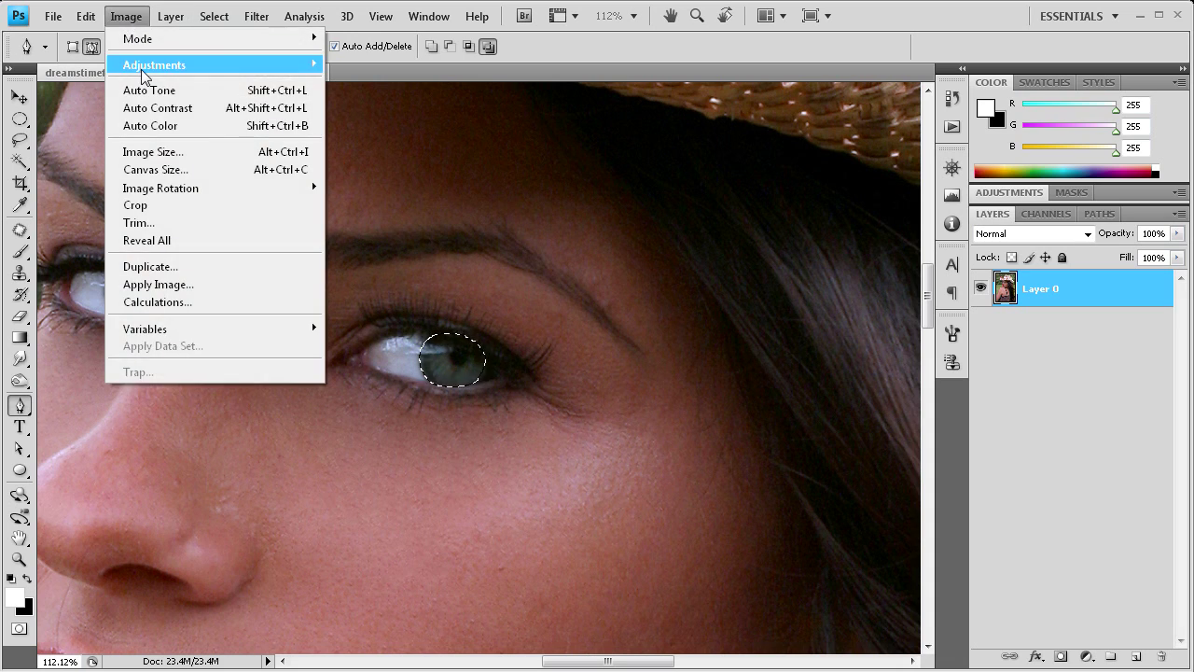
click(359, 99)
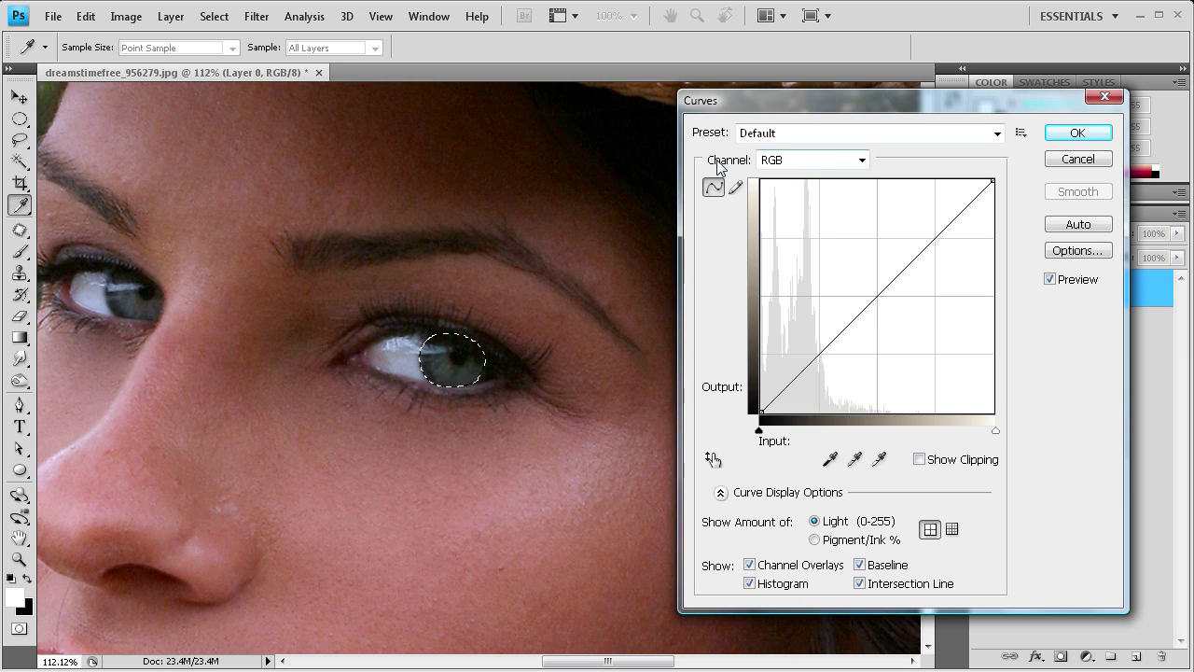
drag(893, 283, 887, 275)
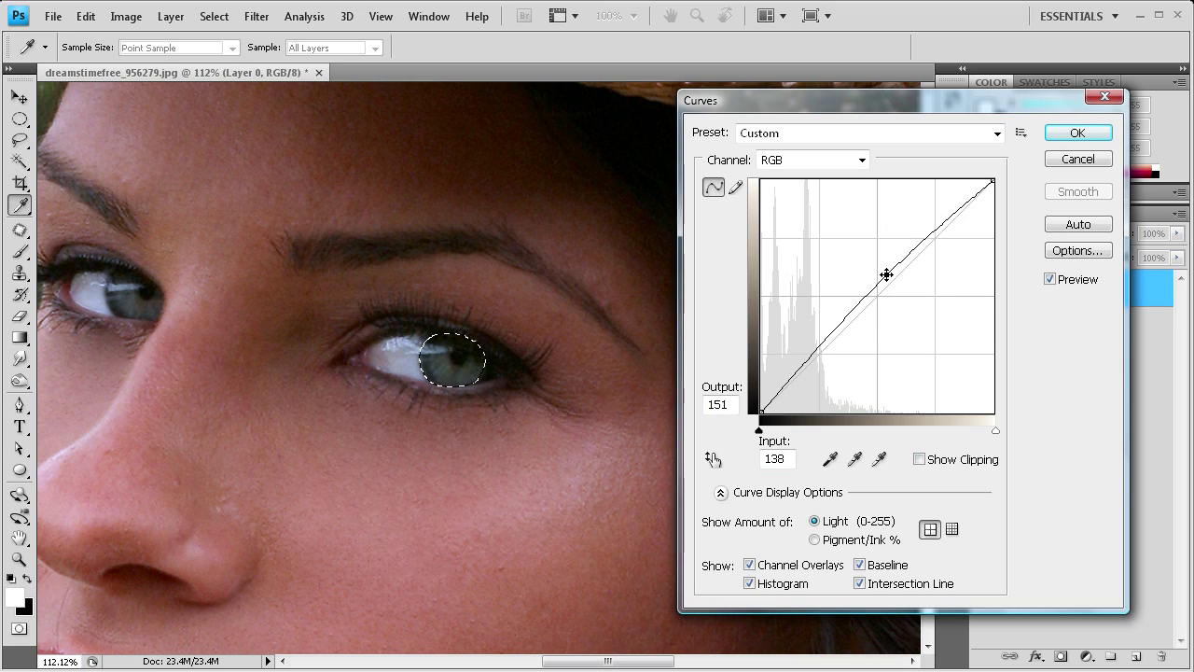
drag(886, 274, 884, 272)
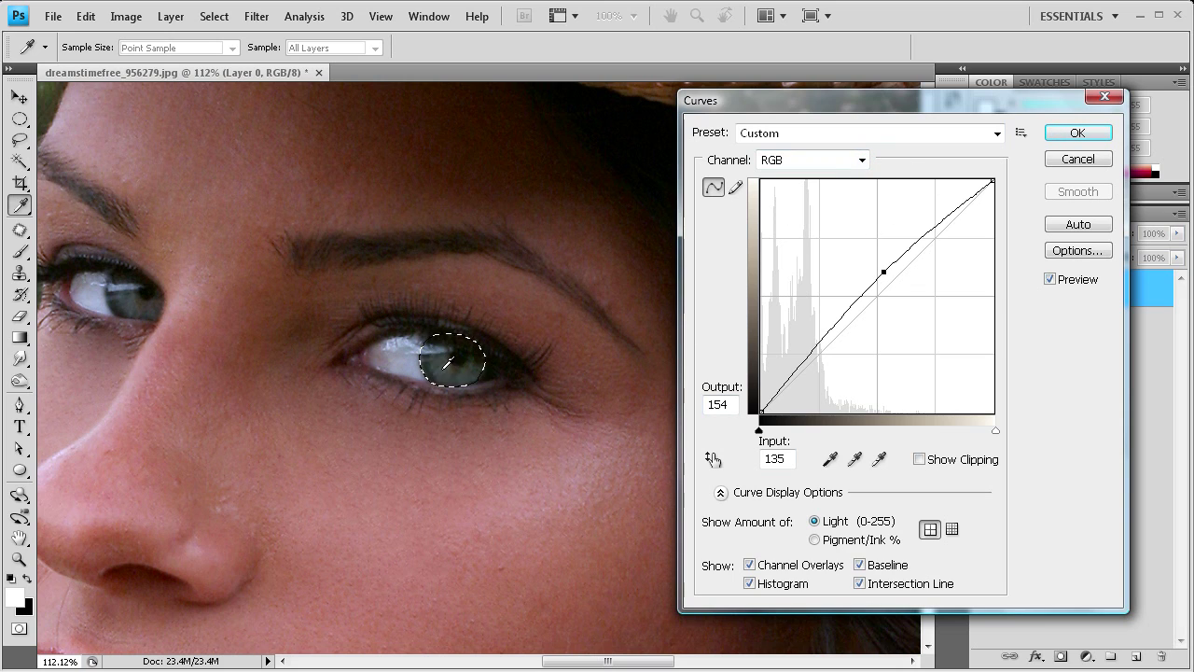
click(863, 160)
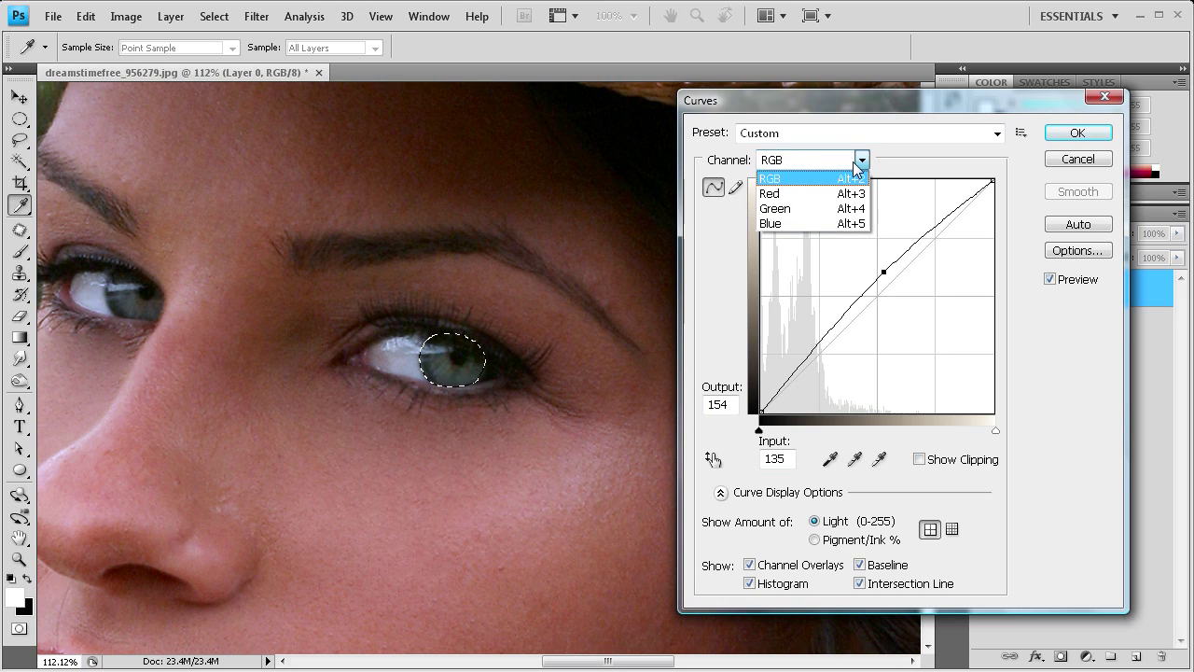
click(803, 208)
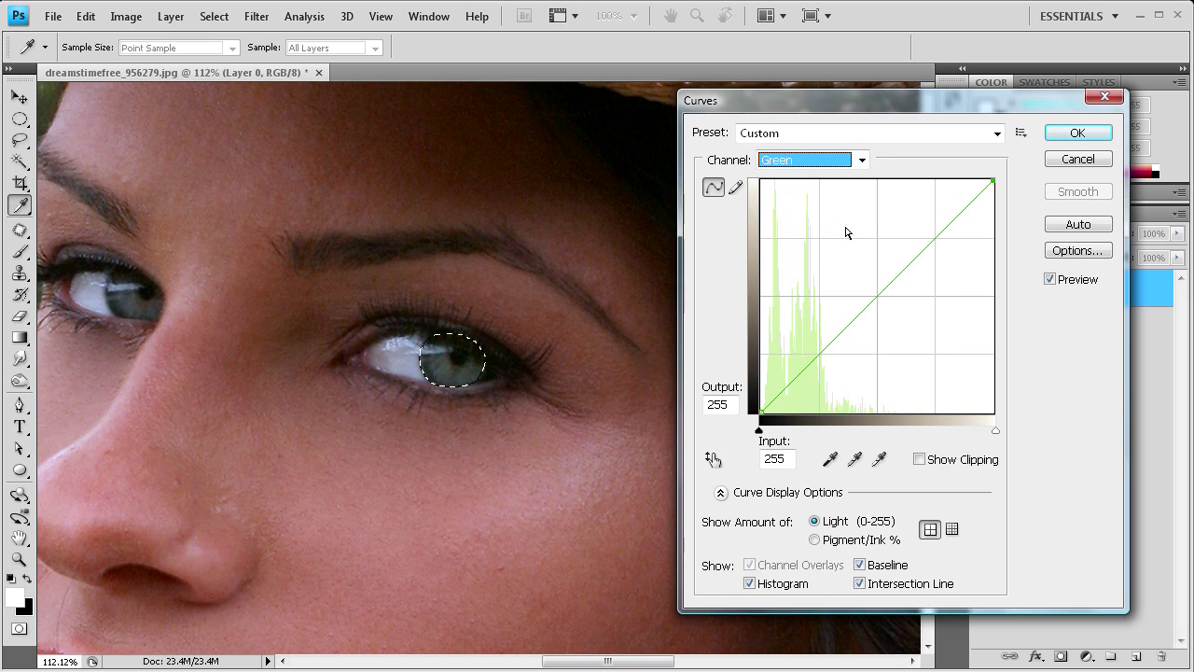
drag(892, 277, 884, 272)
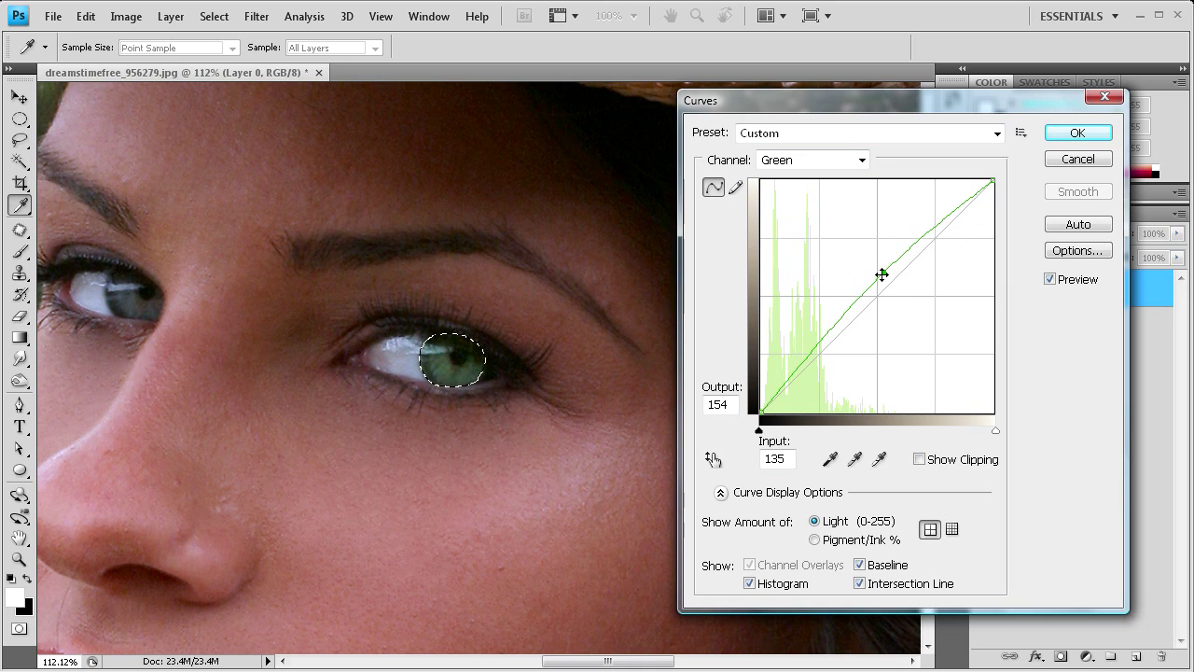
drag(882, 274, 884, 274)
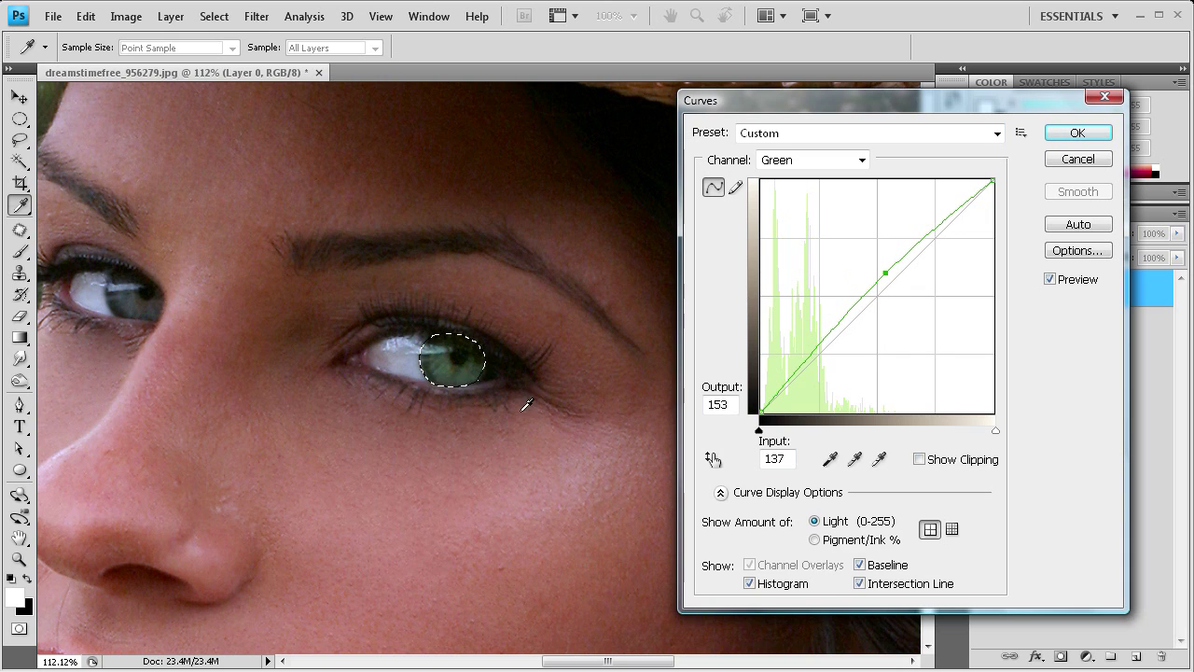
click(1063, 137)
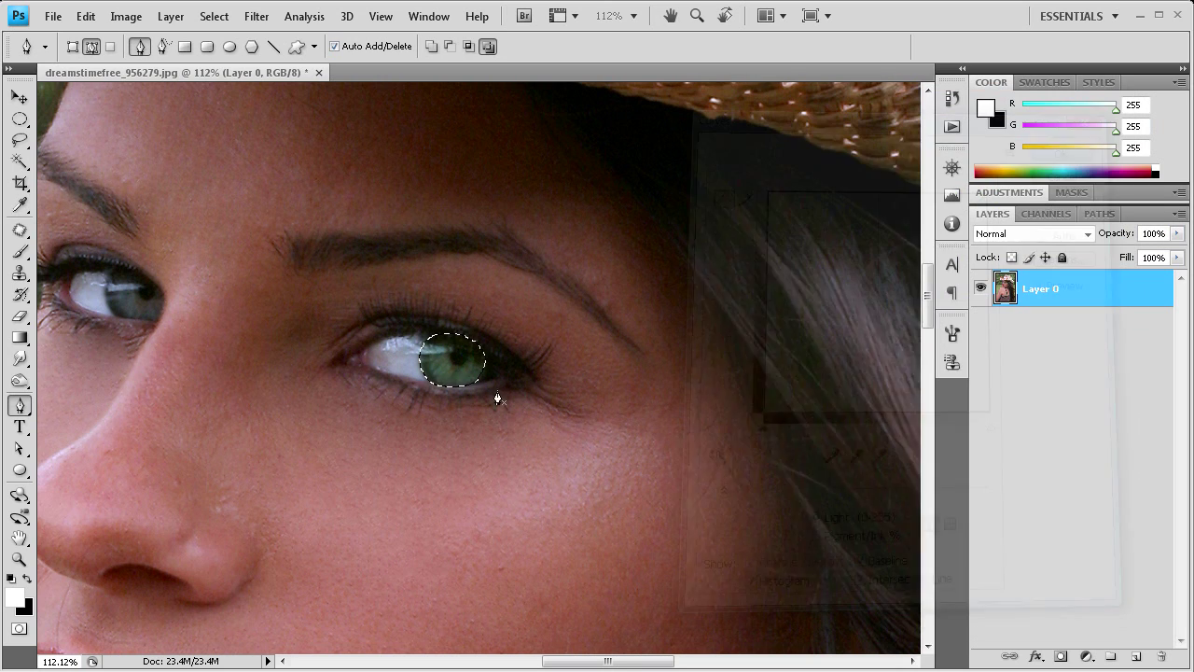
- Deselect the iris and re-zoom the view on the eye
click(20, 119)
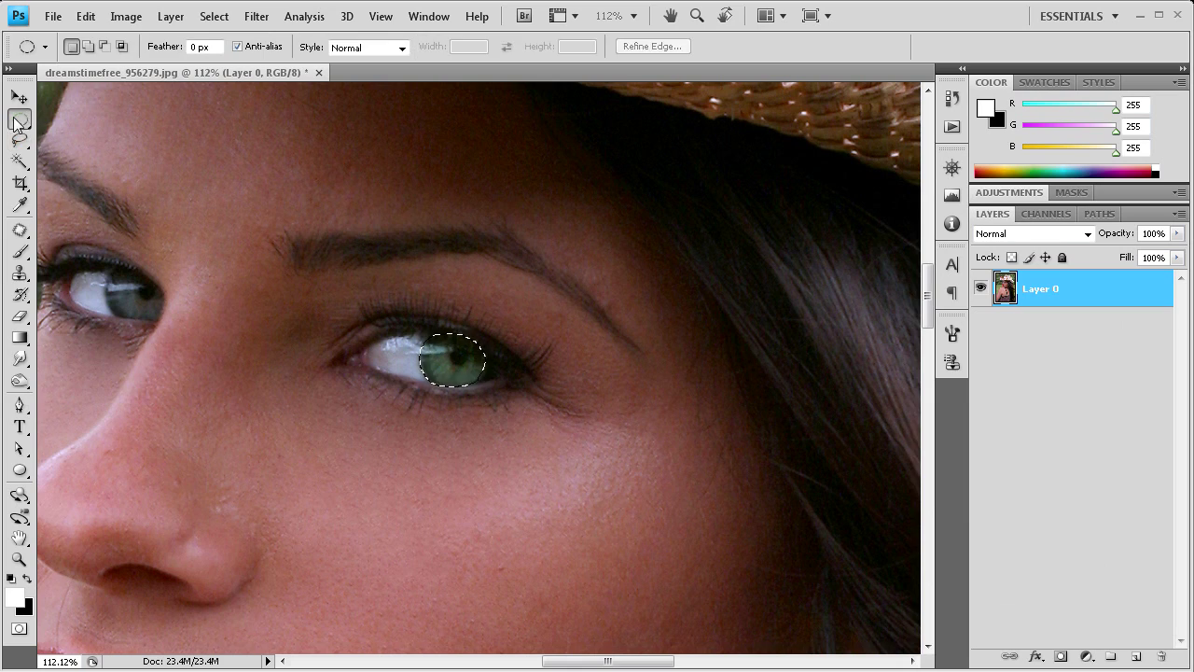
click(77, 176)
scroll(365, 328, down, 5)
scroll(370, 333, down, 2)
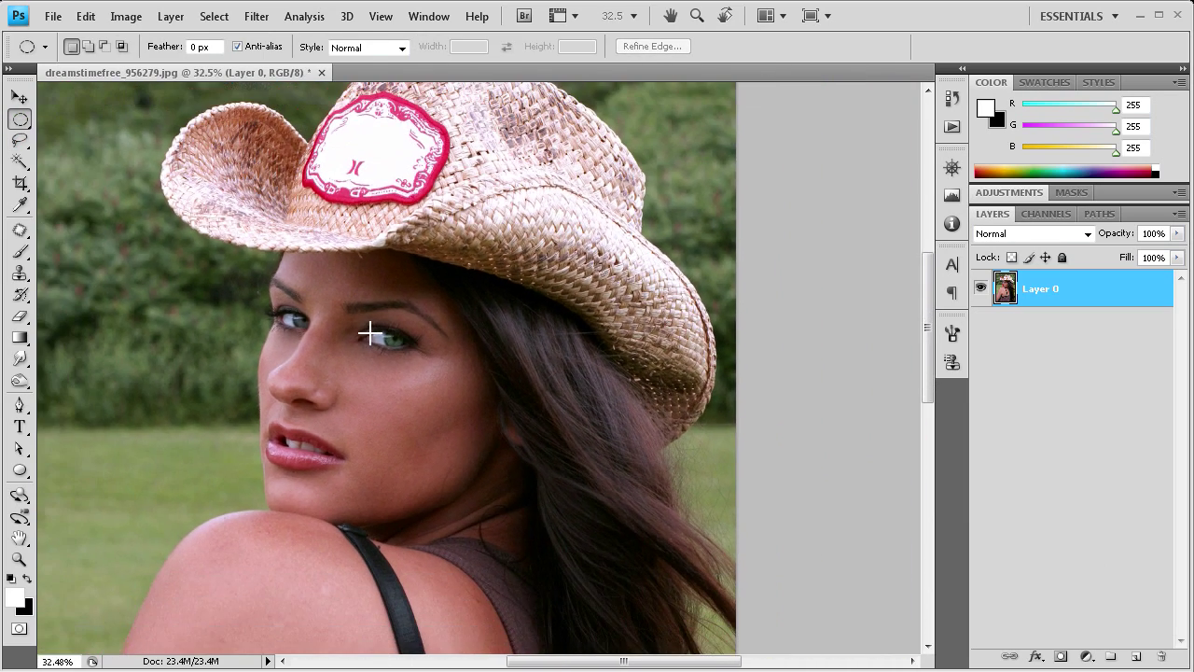
key(alt)
scroll(400, 346, up, 4)
scroll(400, 349, up, 3)
scroll(402, 354, up, 2)
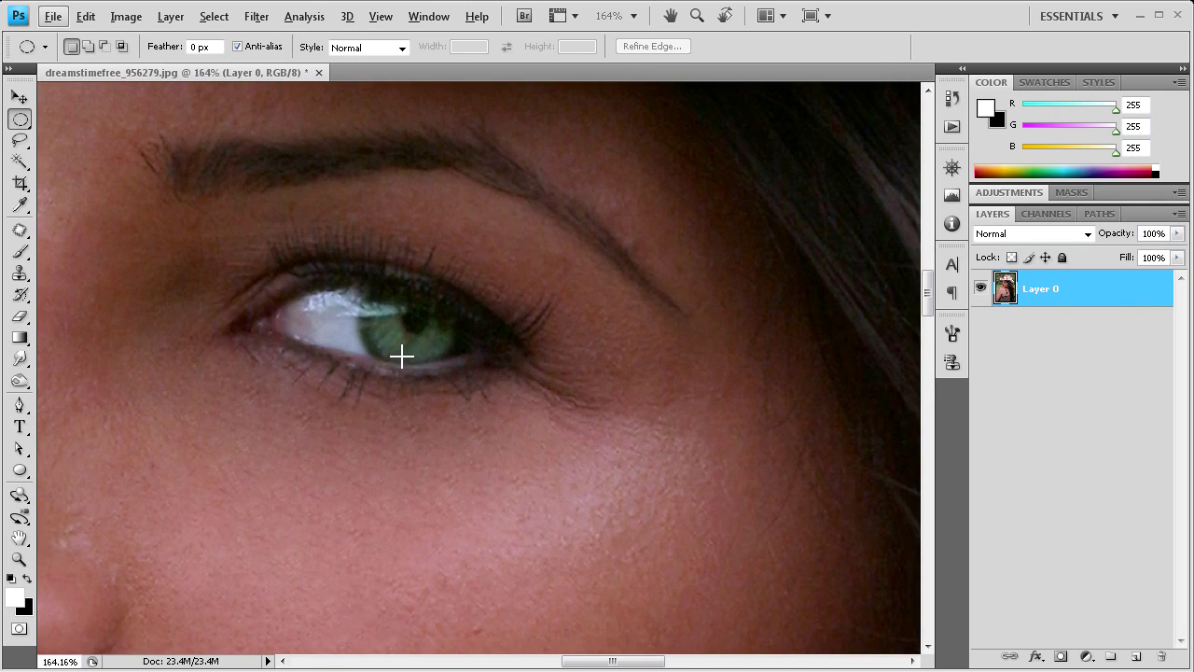
scroll(364, 373, up, 2)
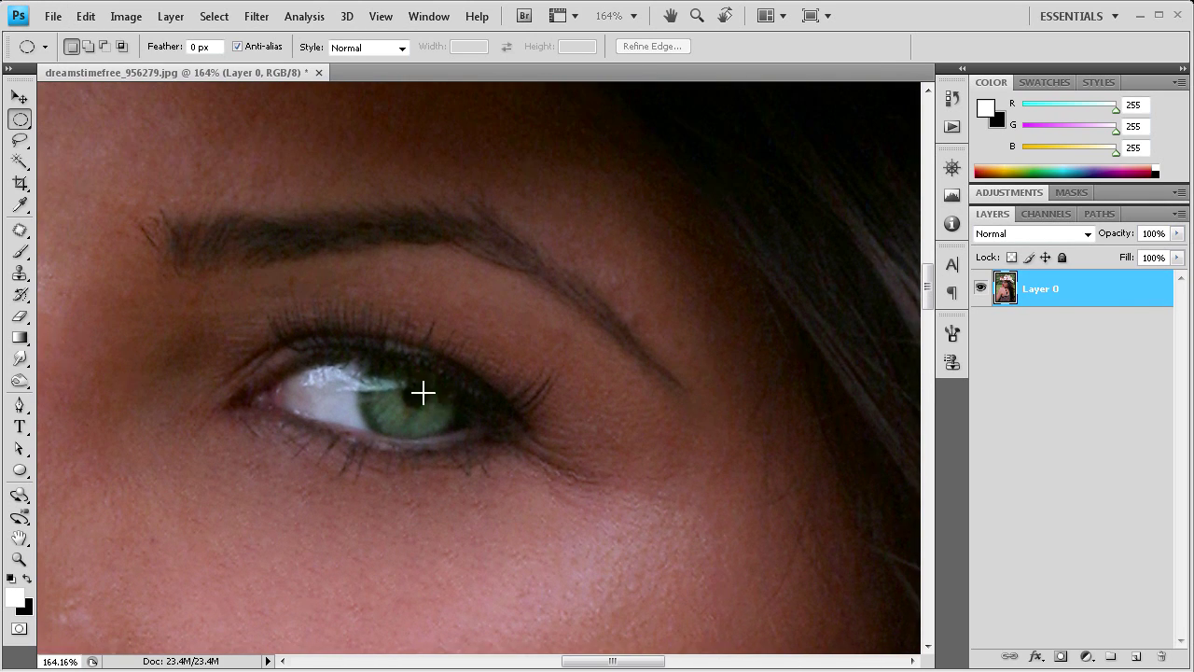
- Add new Layer 1 and draw a small elliptical marquee circle over the pupil
click(1136, 655)
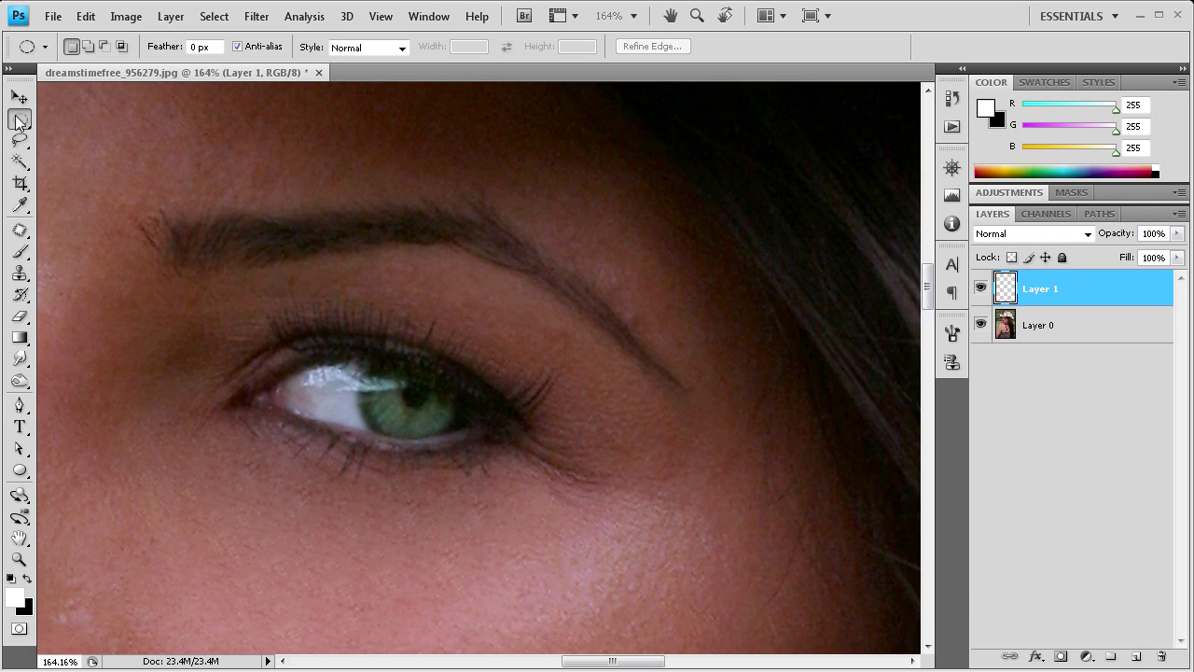
mouse_move(19, 122)
mouse_down()
mouse_move(82, 118)
mouse_move(79, 142)
mouse_up()
drag(425, 404, 426, 405)
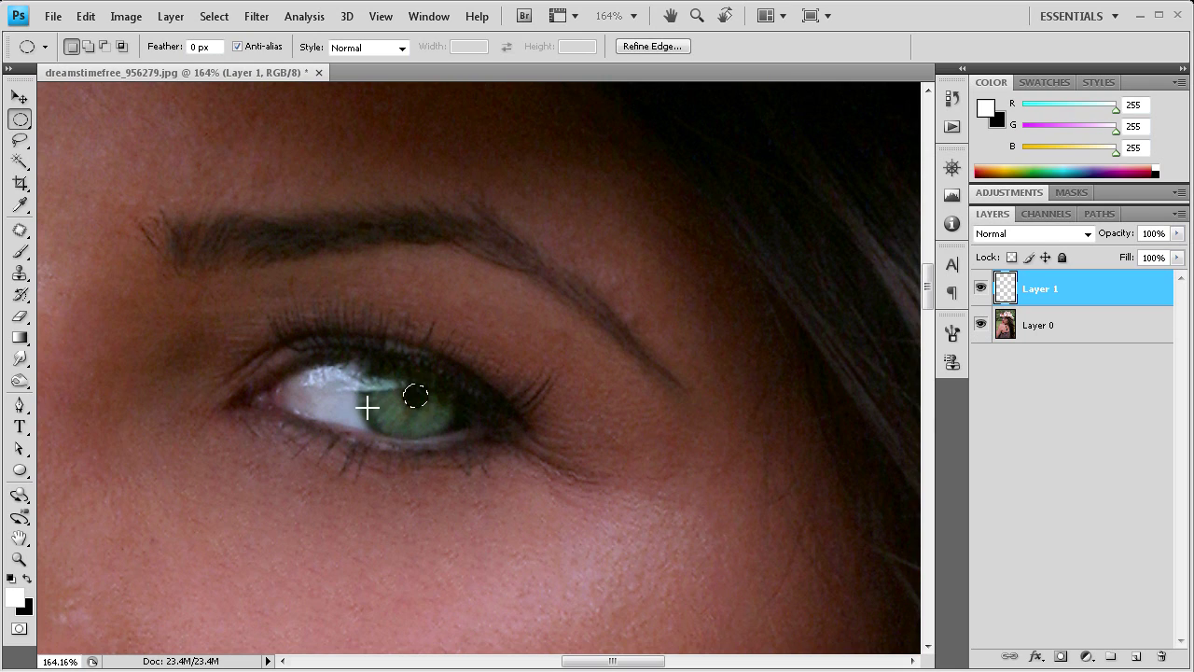
- Feather the circle selection and fill it with solid black
click(212, 16)
mouse_move(229, 224)
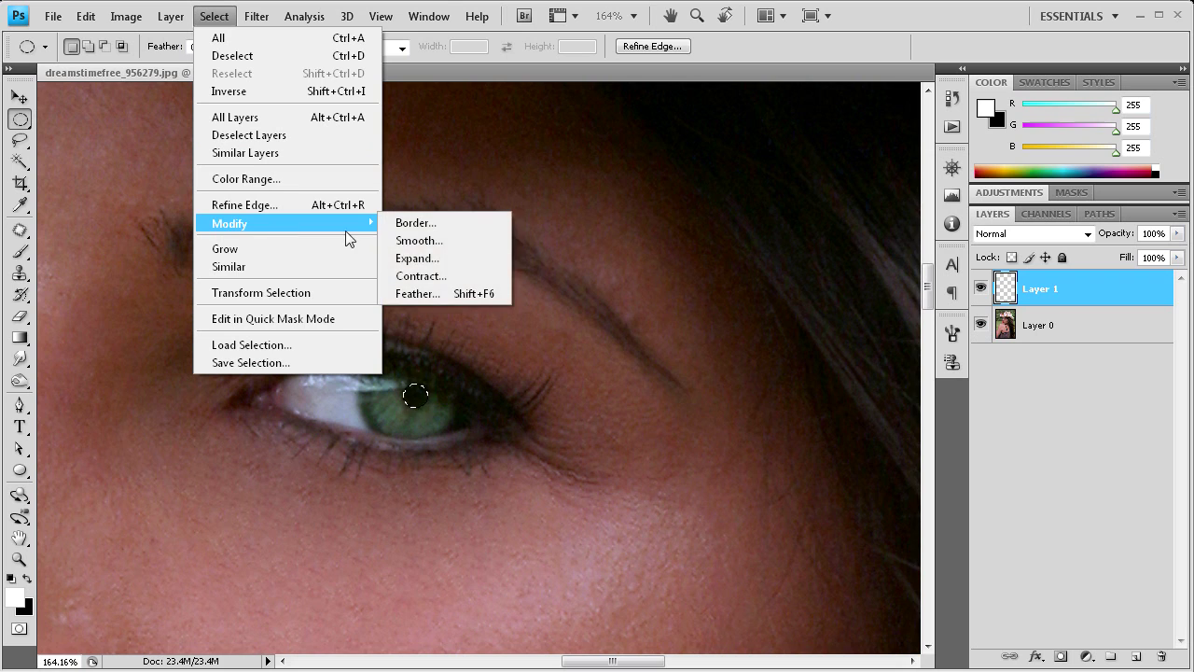
click(466, 293)
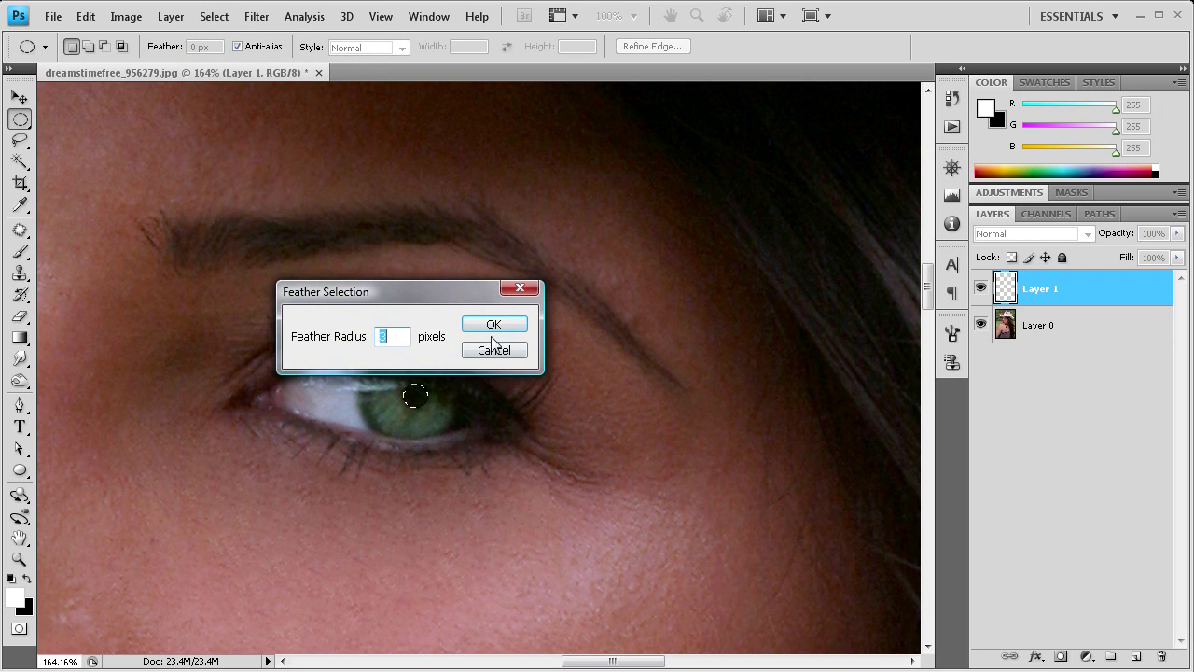
click(493, 323)
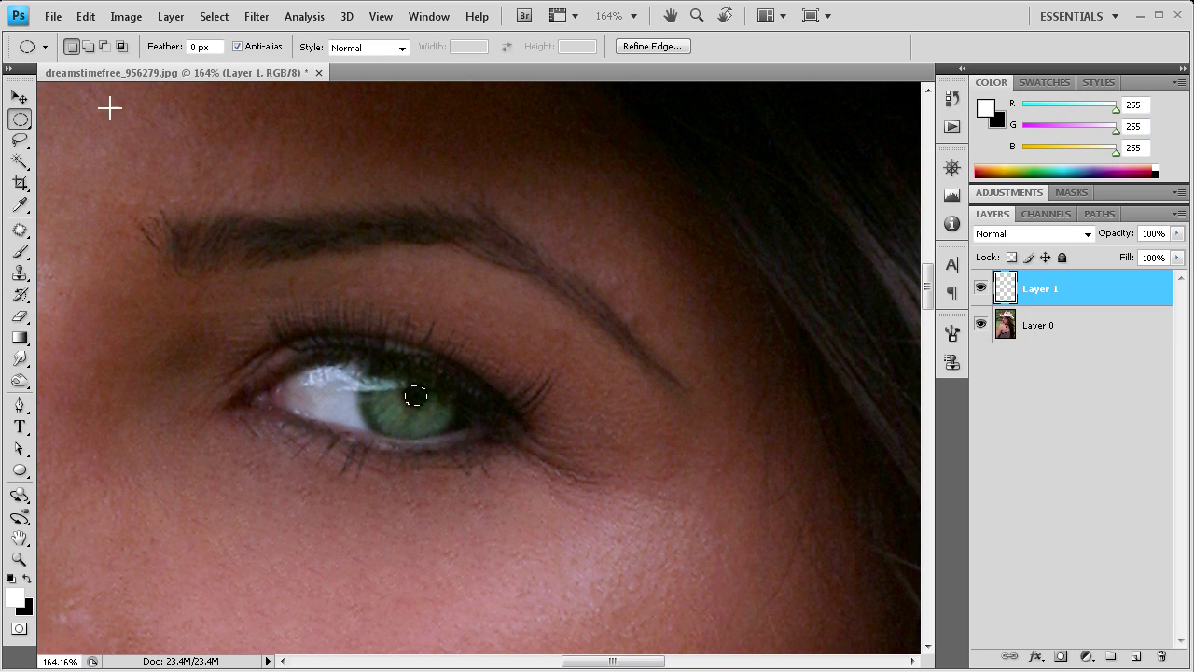
click(93, 17)
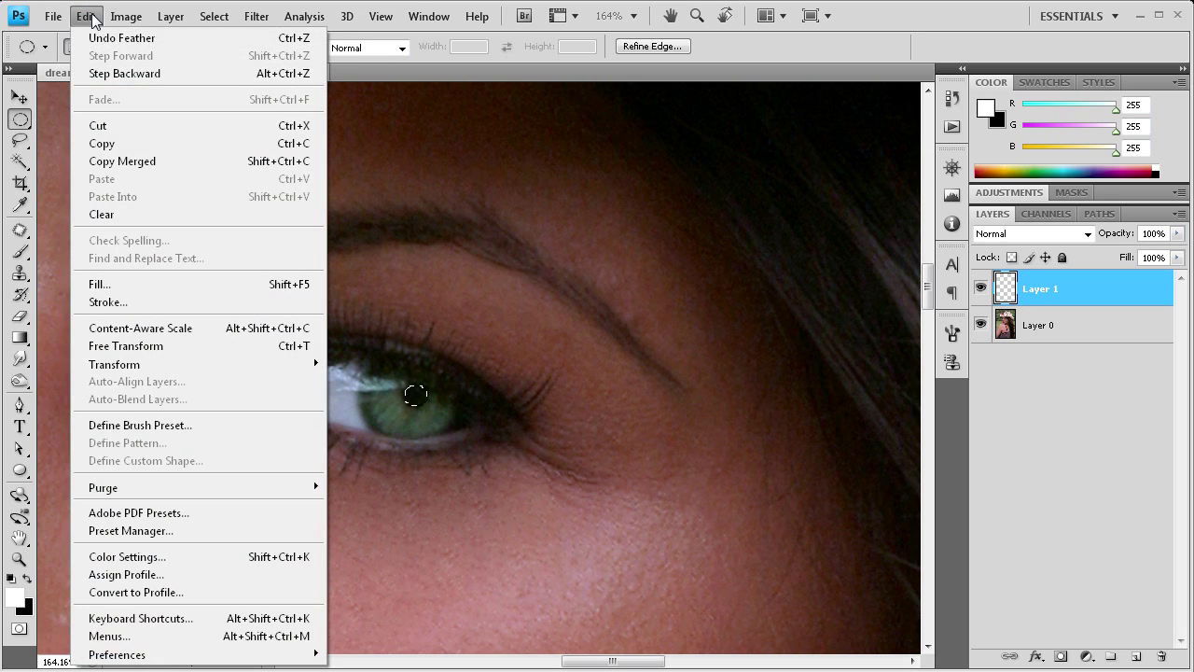
click(140, 284)
click(454, 299)
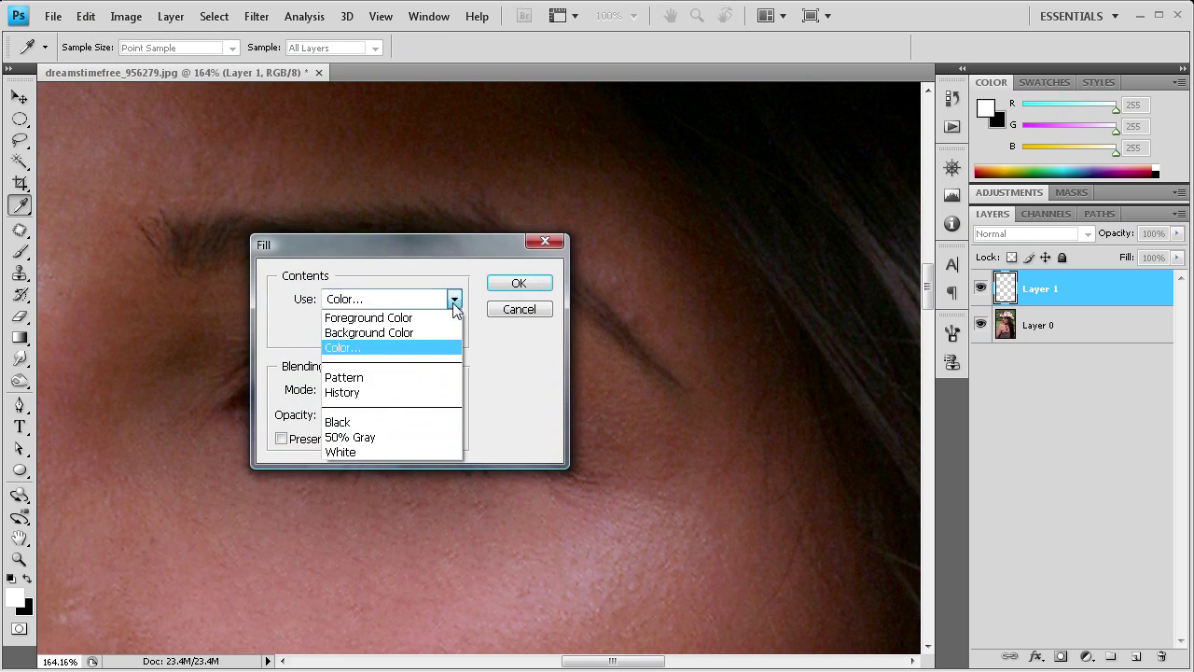
click(388, 347)
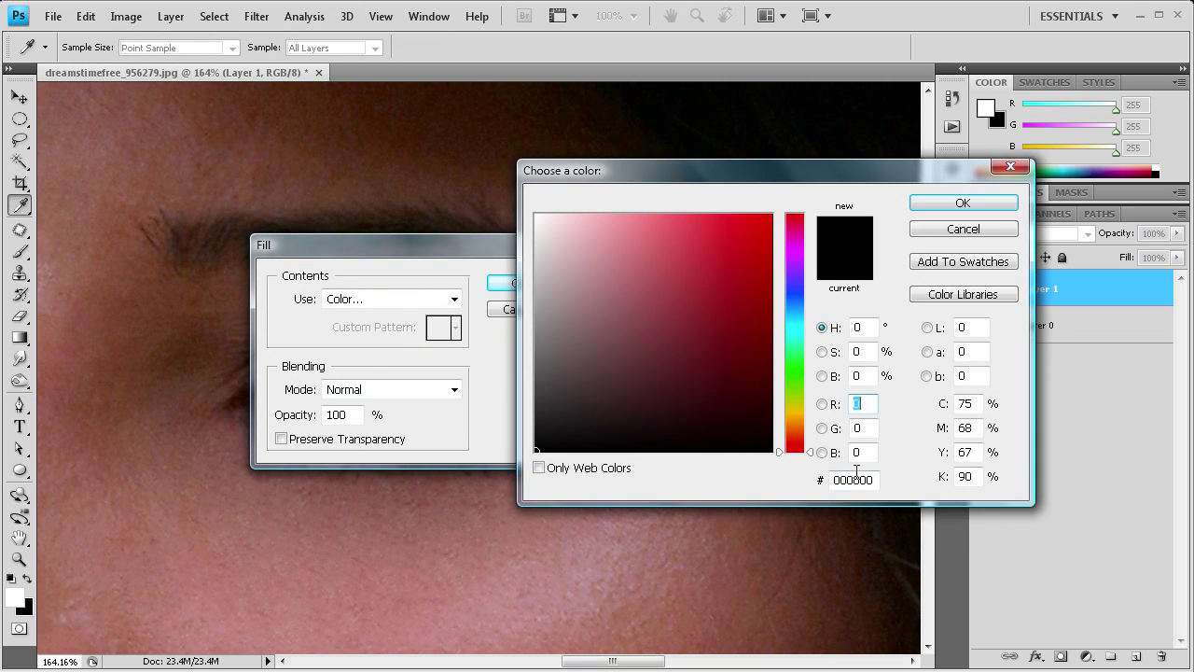
click(975, 203)
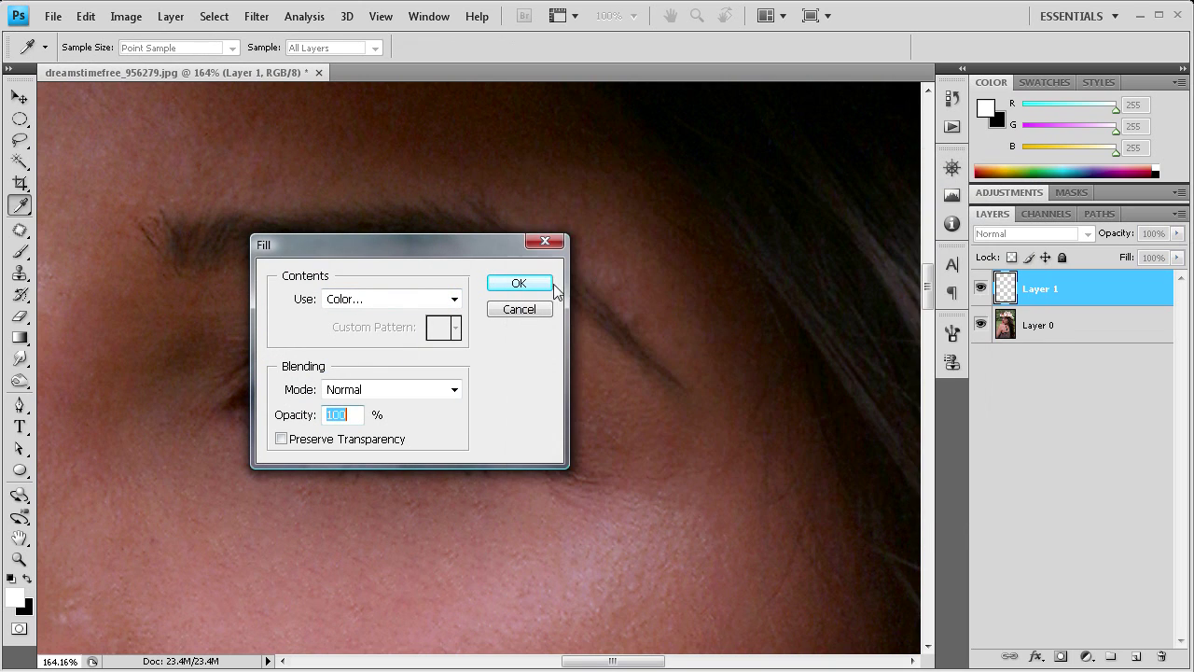
click(530, 284)
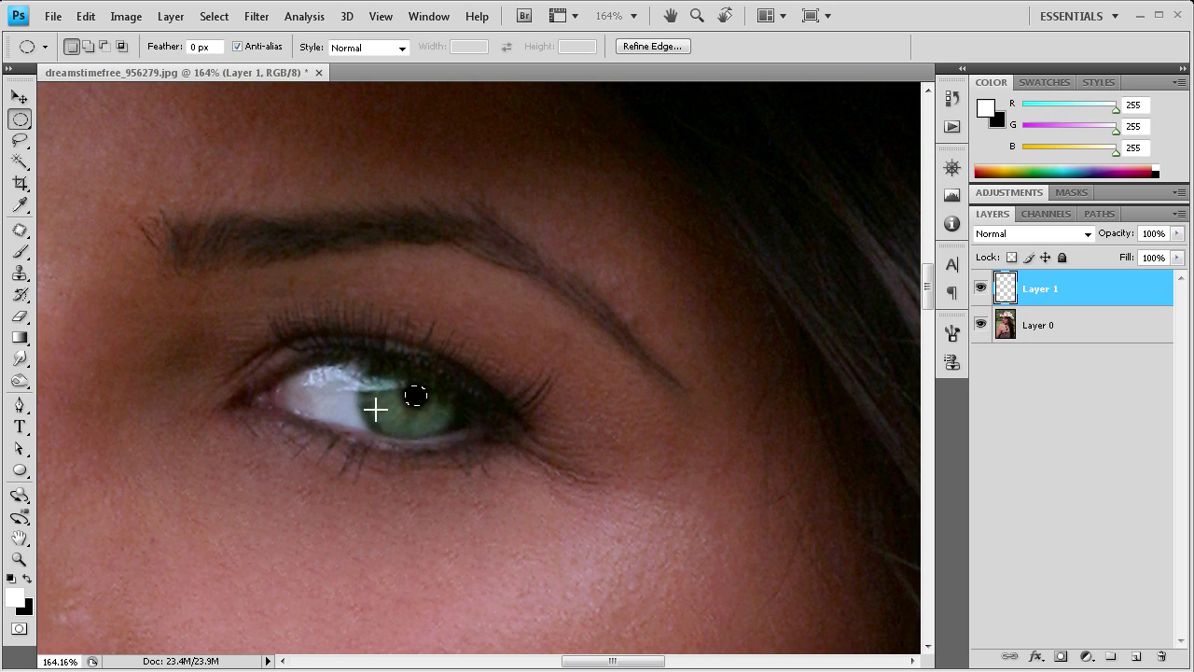
- Rename the filled layer to 'pupil'
click(320, 234)
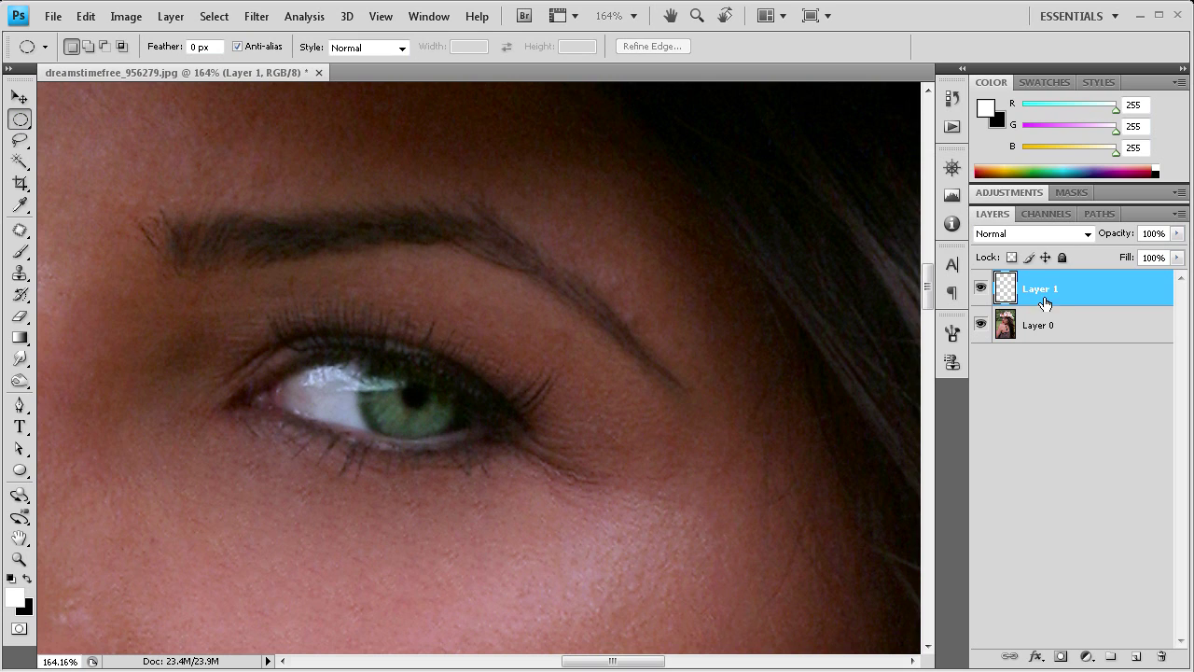
double_click(1040, 289)
text(pup)
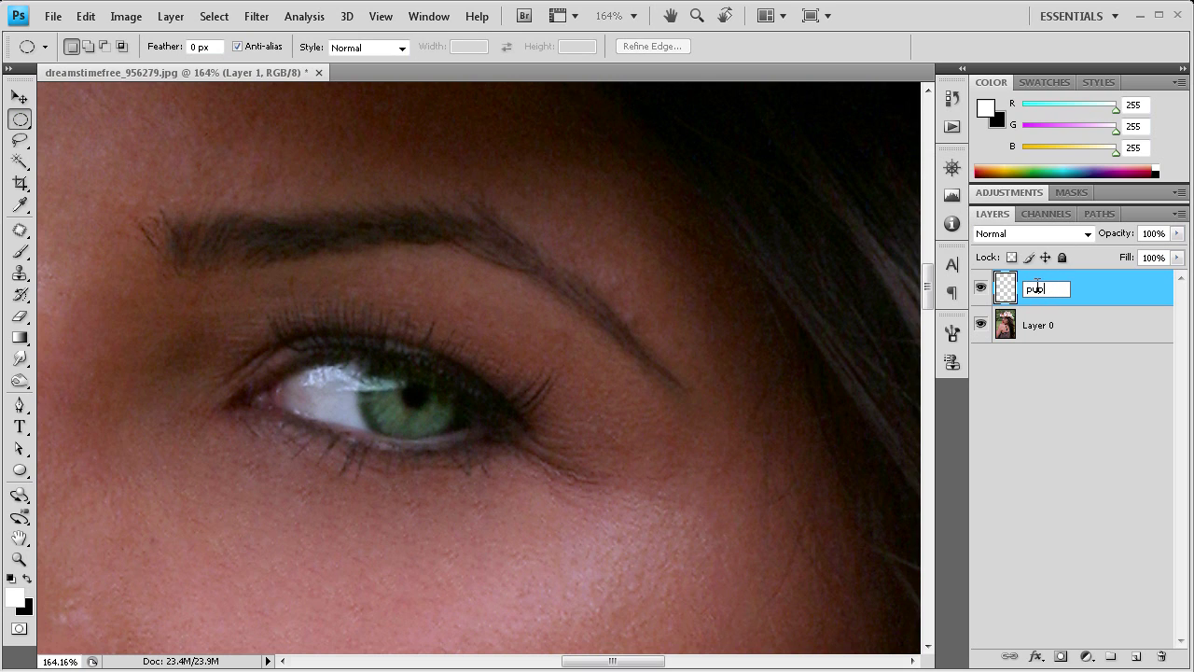
text(il)
click(1067, 448)
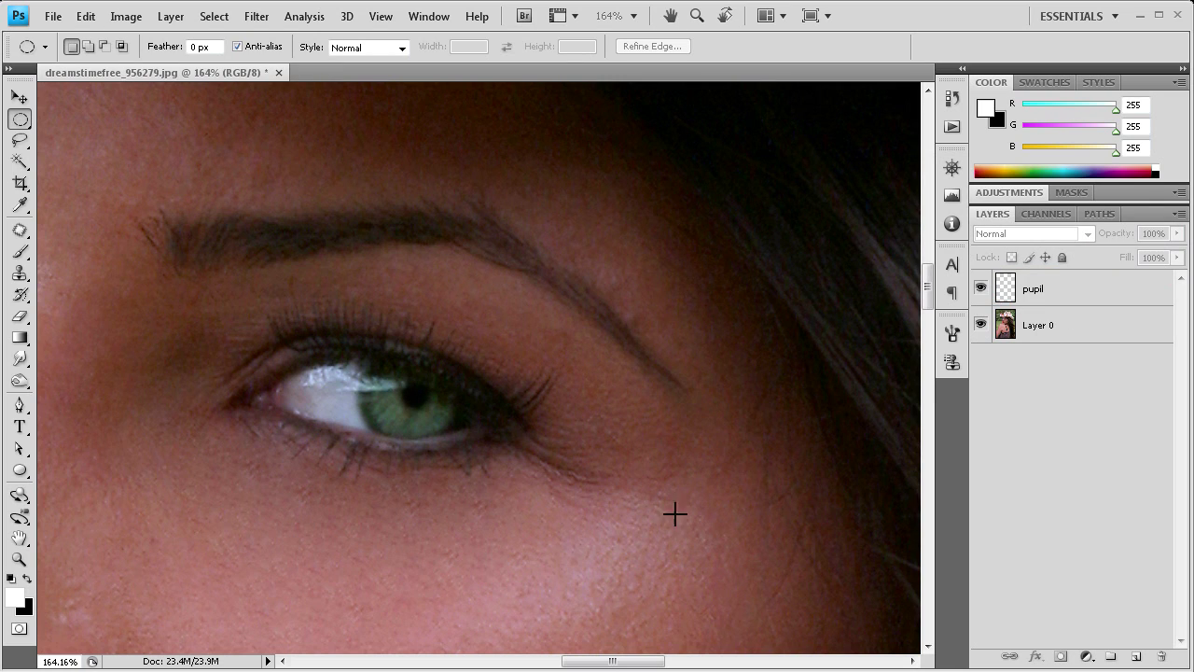
- Add a new layer and set up a 4 px hard brush for the catchlight
click(1135, 657)
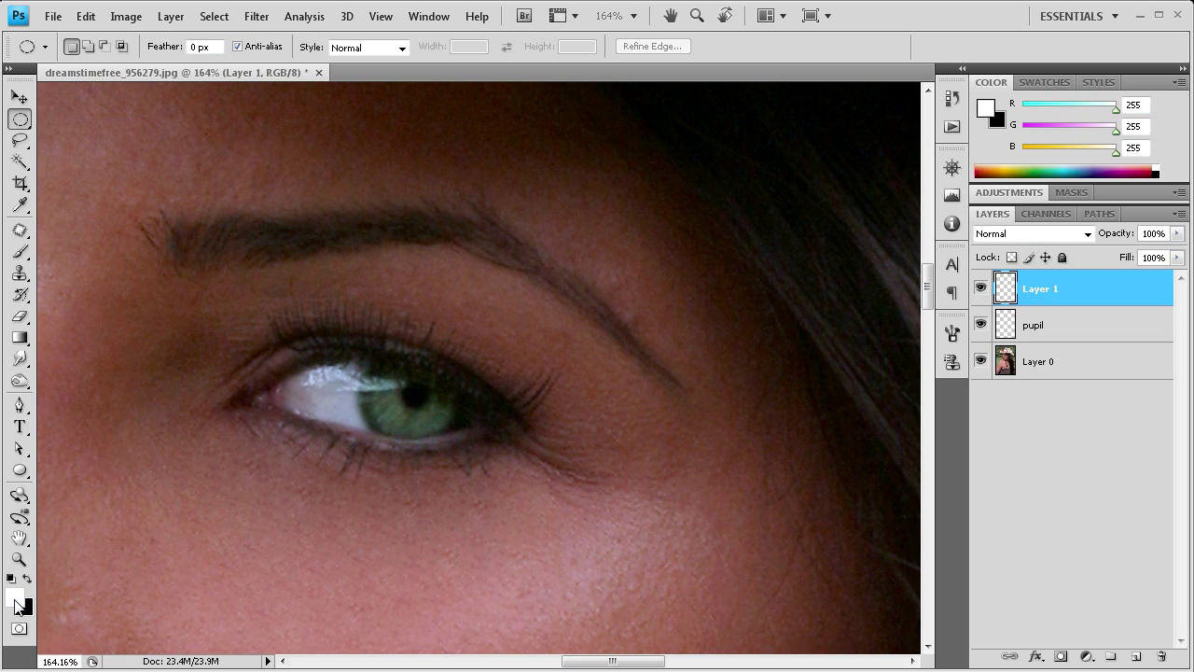
click(18, 252)
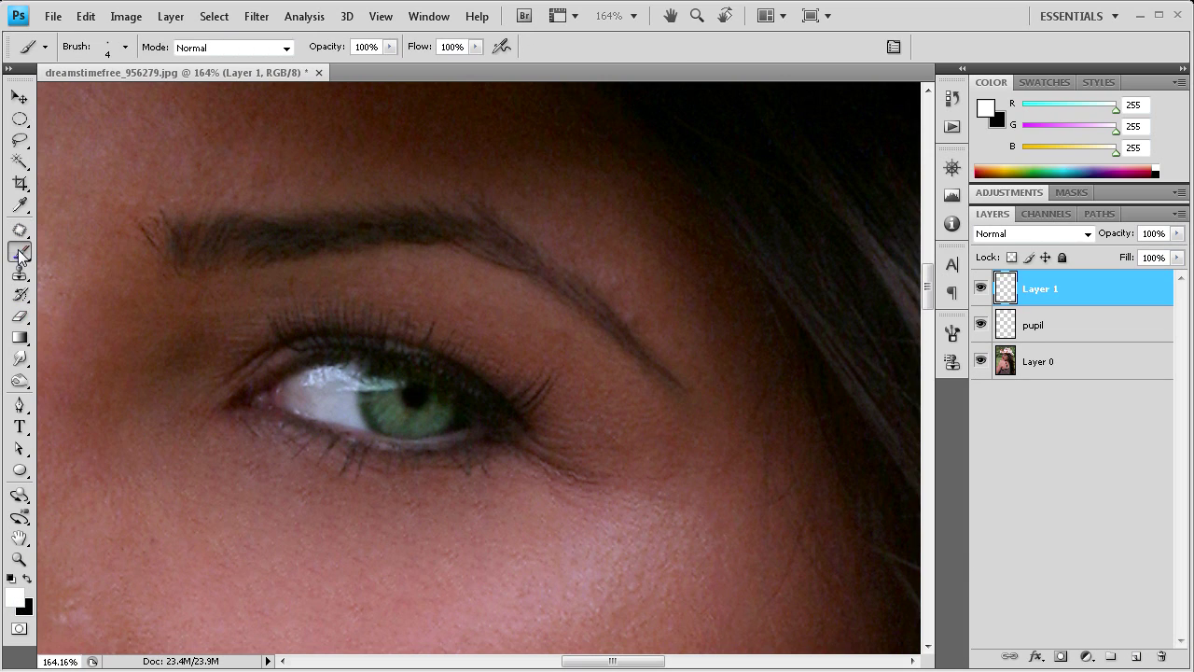
click(125, 47)
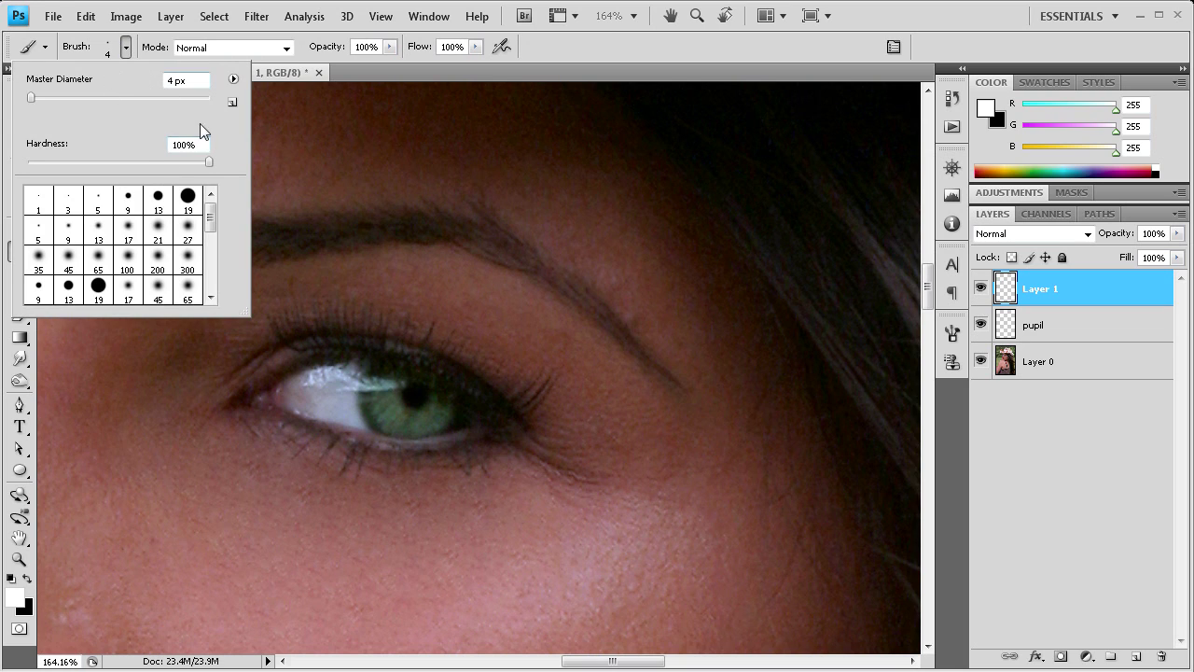
click(573, 62)
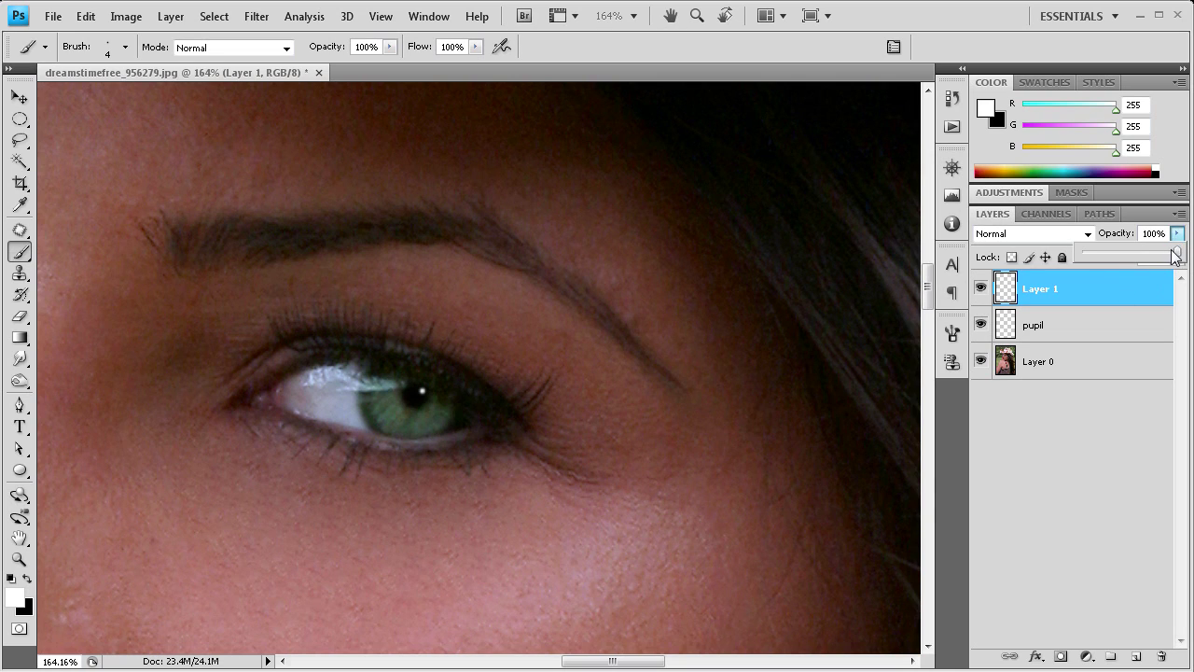
- Lower the catchlight layer's opacity to 65%
drag(1174, 256, 1152, 259)
drag(1140, 252, 1138, 252)
scroll(373, 394, down, 5)
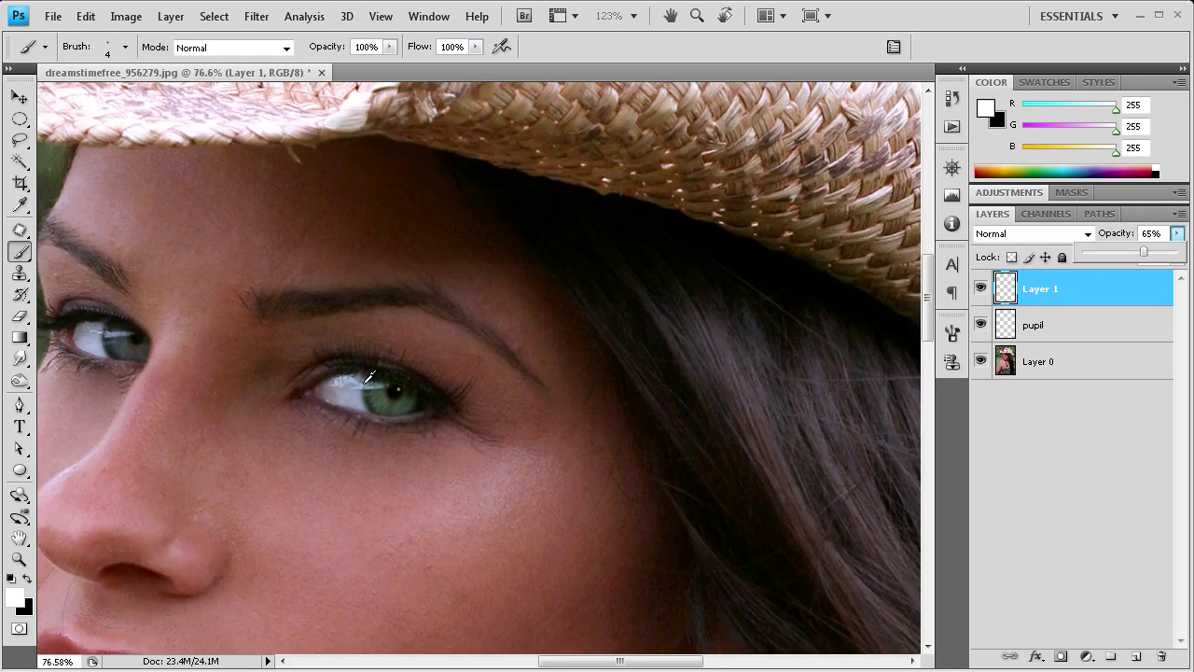
scroll(367, 377, down, 3)
scroll(367, 377, down, 1)
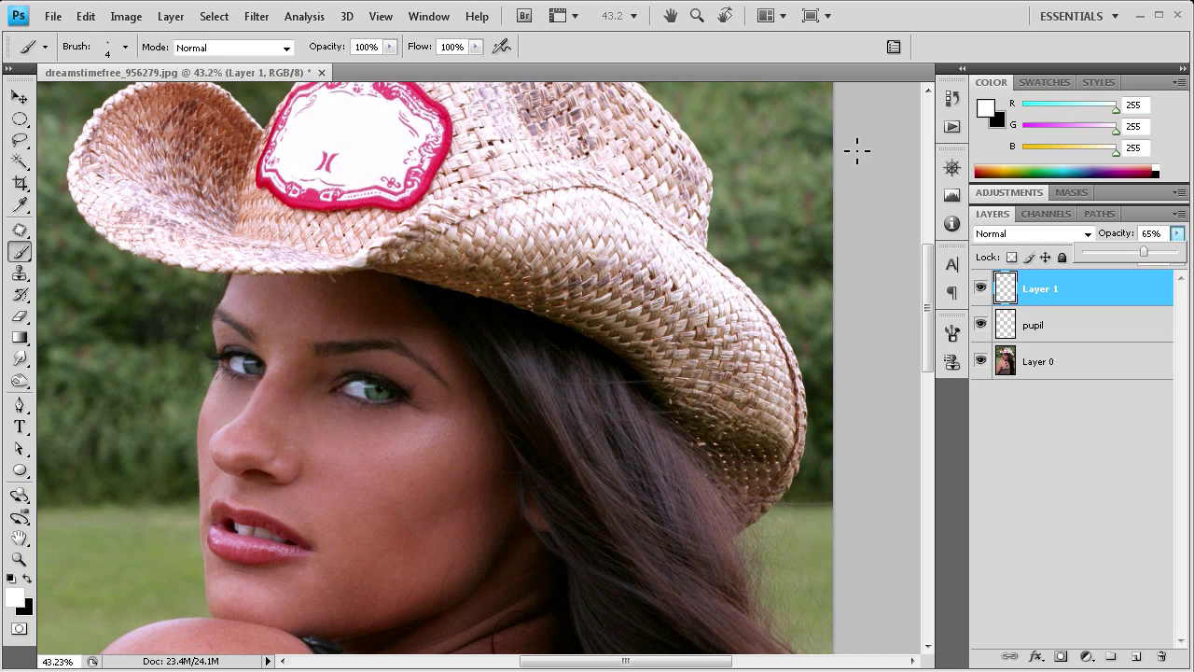
- In History, view the original snapshot, return to Master Opacity Change, then close it
click(952, 97)
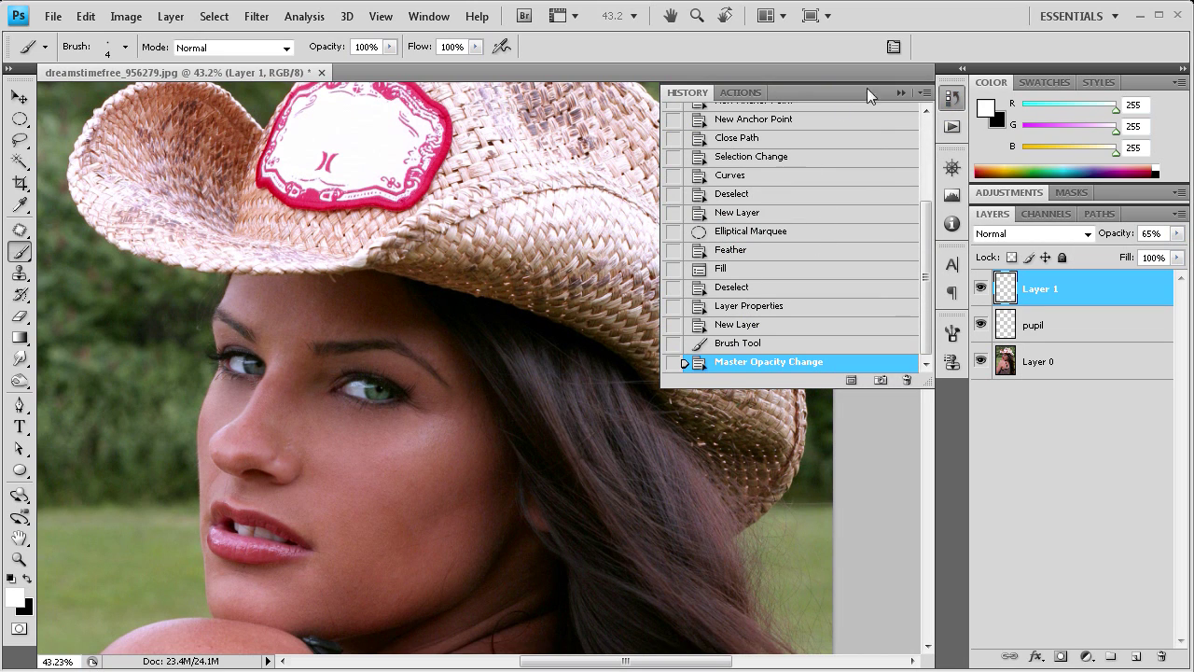
scroll(756, 234, up, 3)
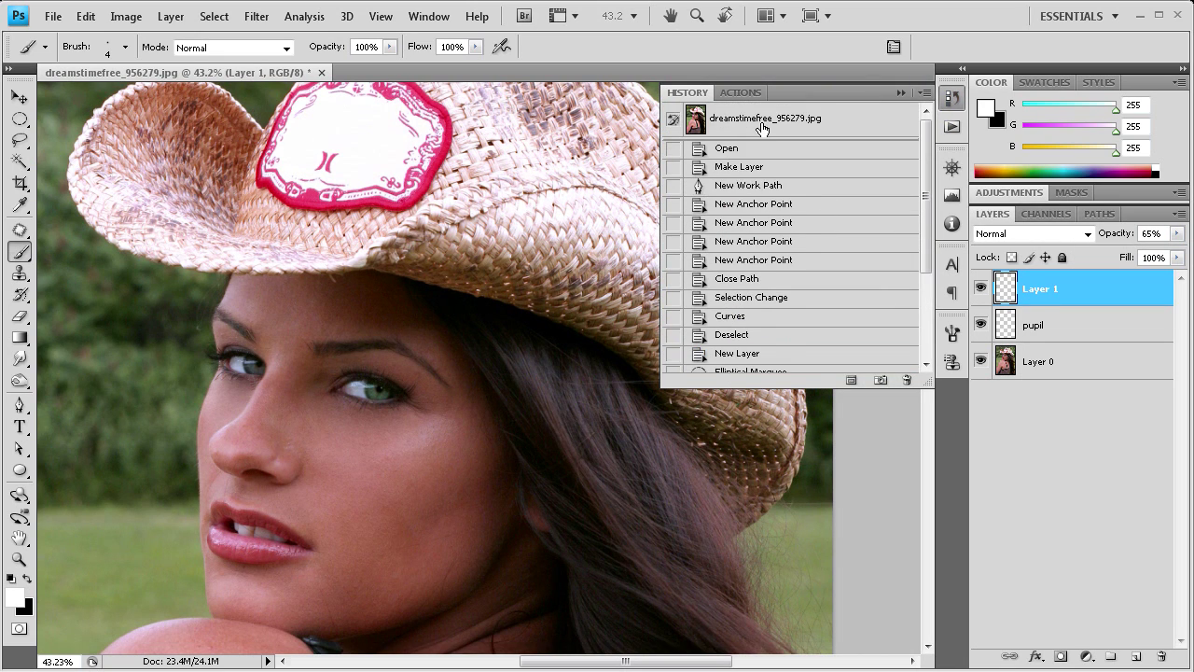
click(762, 128)
scroll(765, 270, down, 3)
click(748, 362)
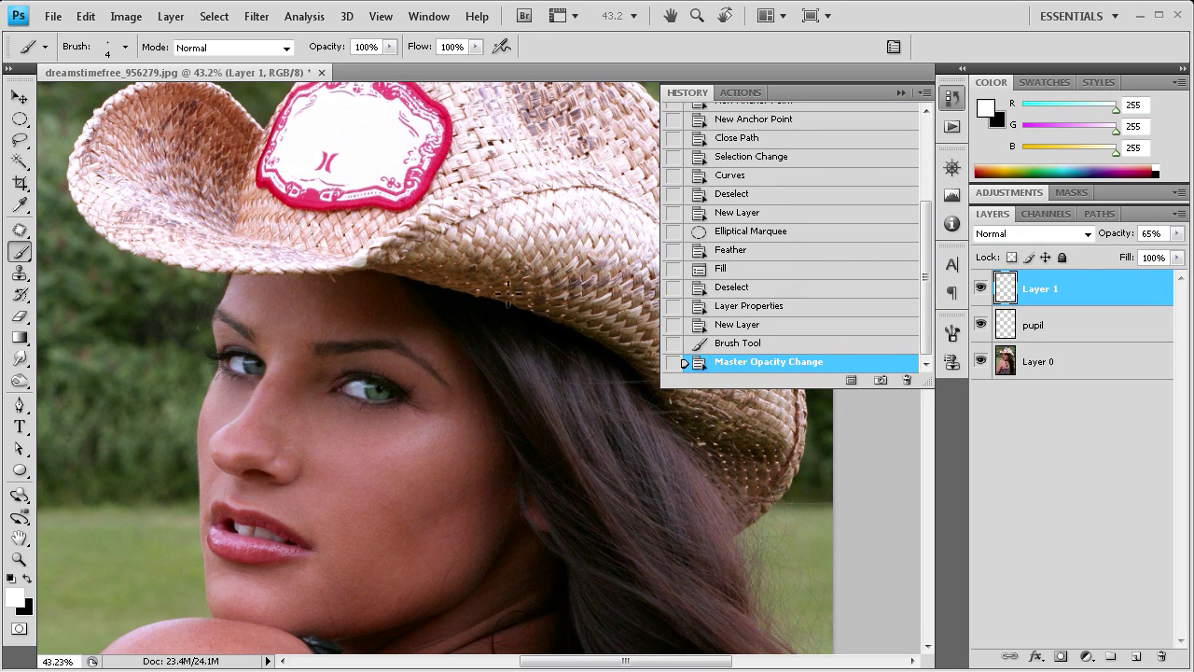
click(901, 93)
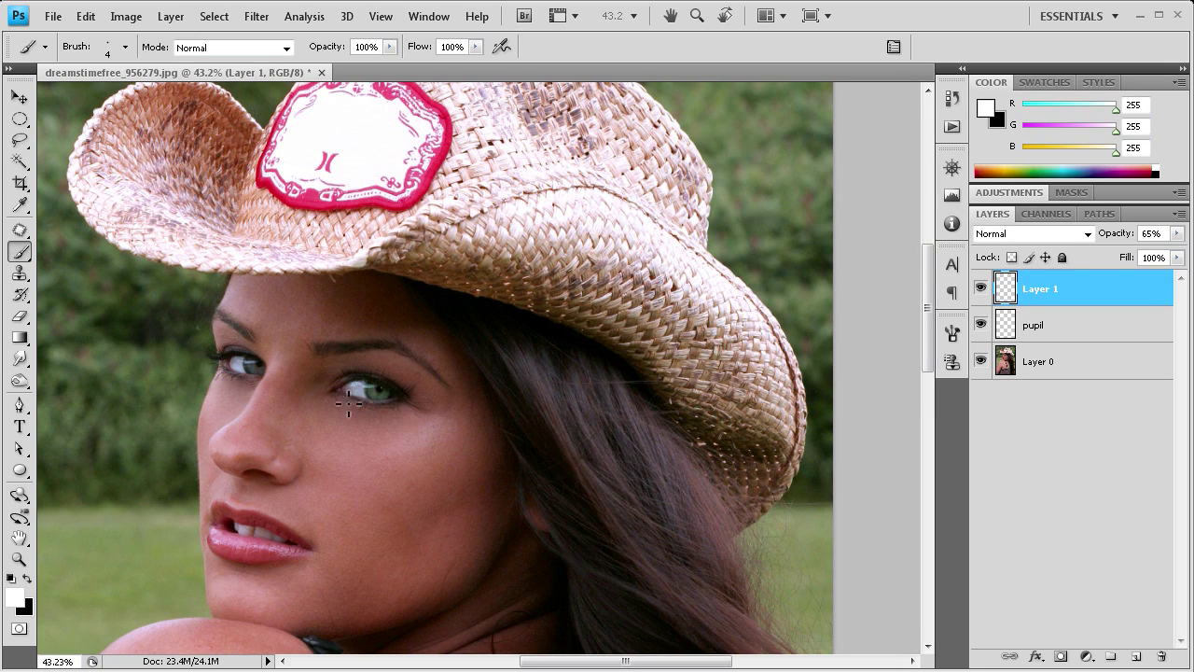
- Add a new layer, naming the catchlight layer 'highlight' and the new one 'white'
scroll(298, 462, up, 3)
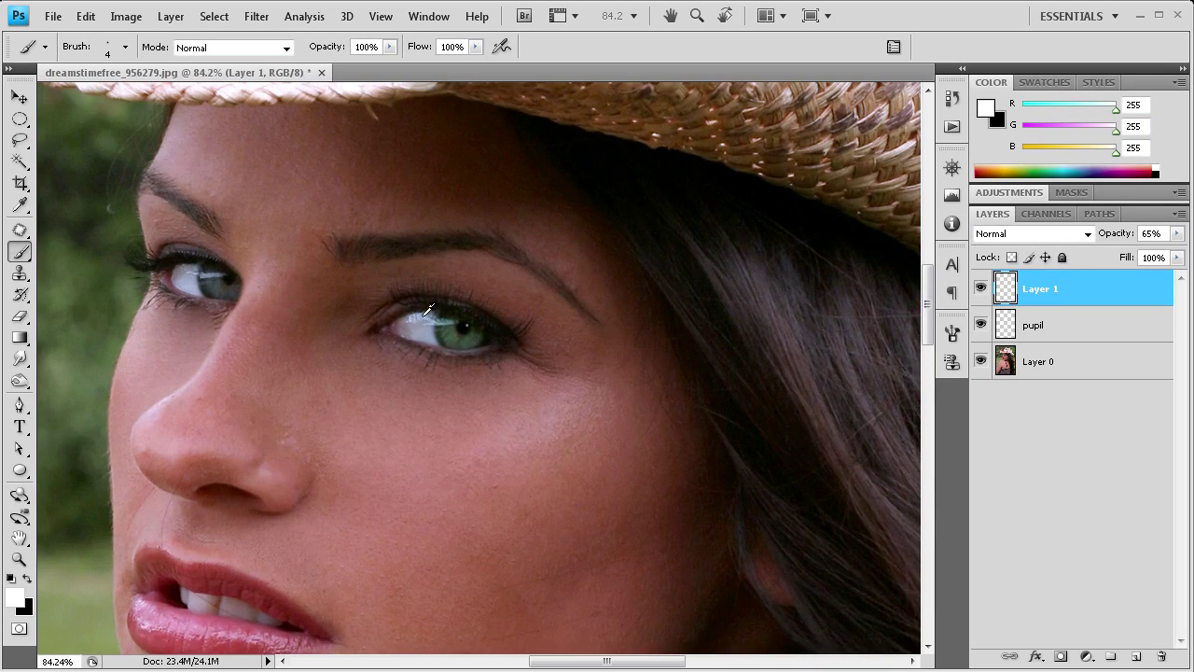
scroll(428, 308, up, 2)
scroll(429, 291, up, 2)
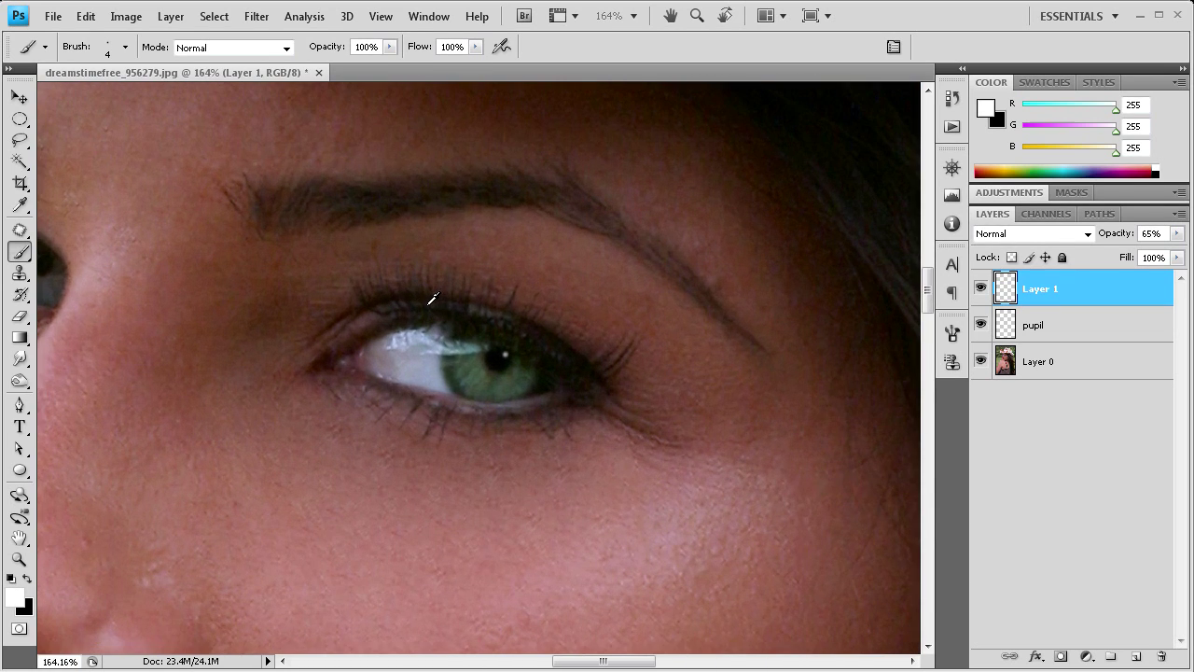
click(1134, 654)
double_click(1037, 326)
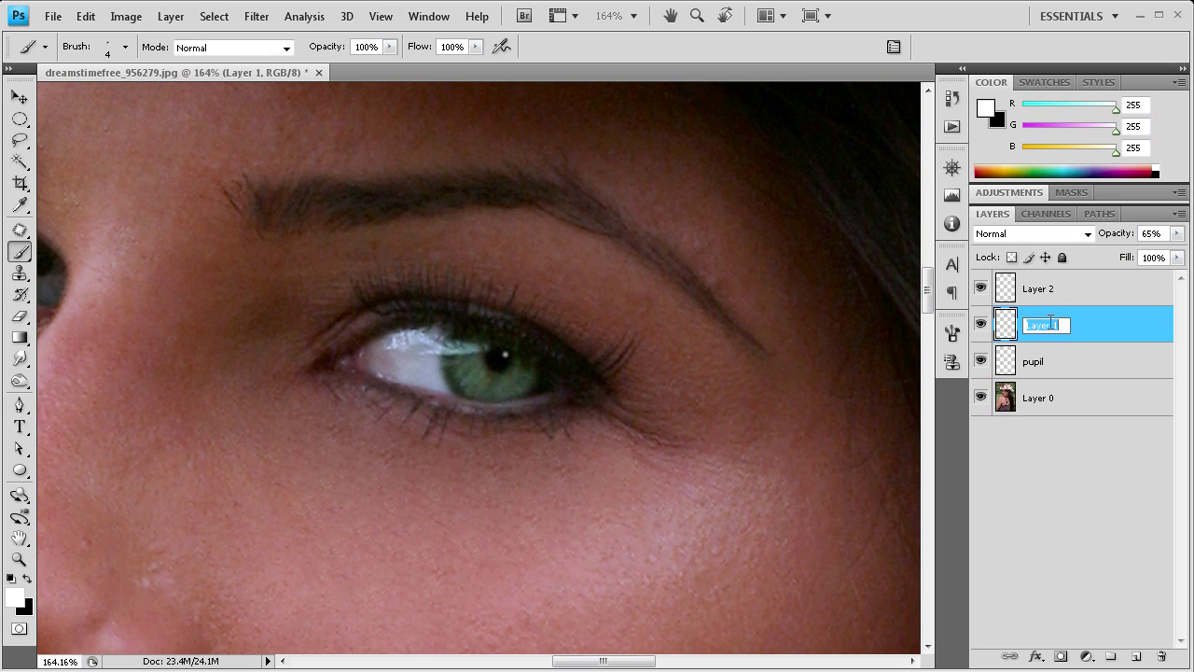
text(highlight)
click(1039, 291)
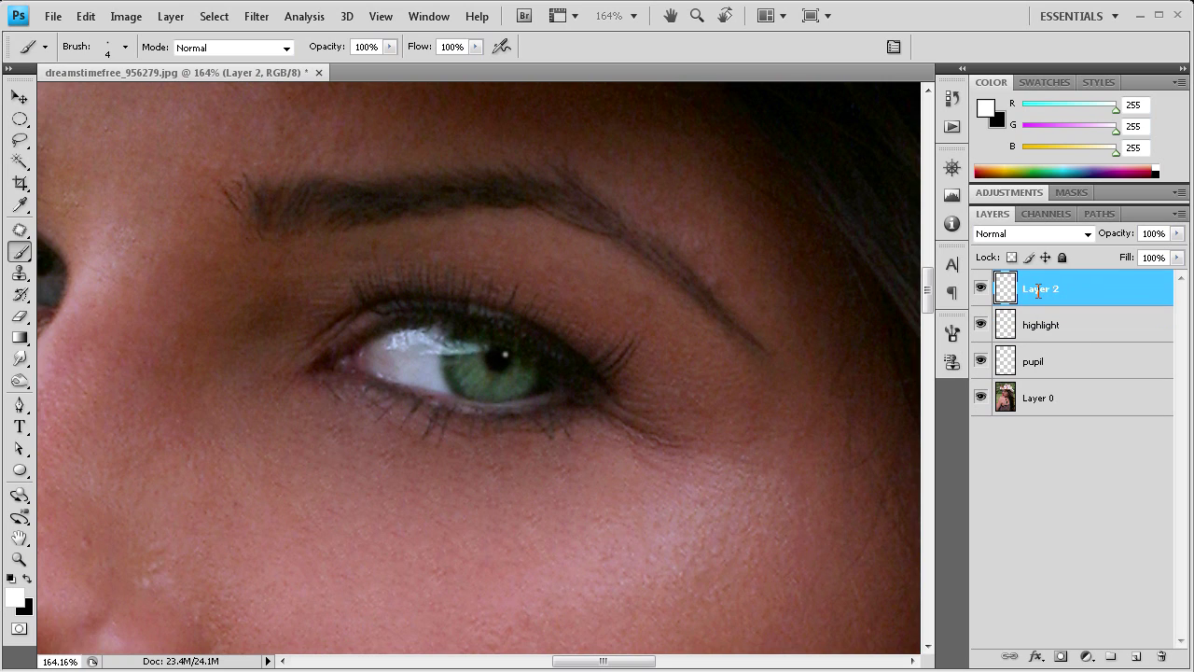
double_click(1040, 290)
text(white)
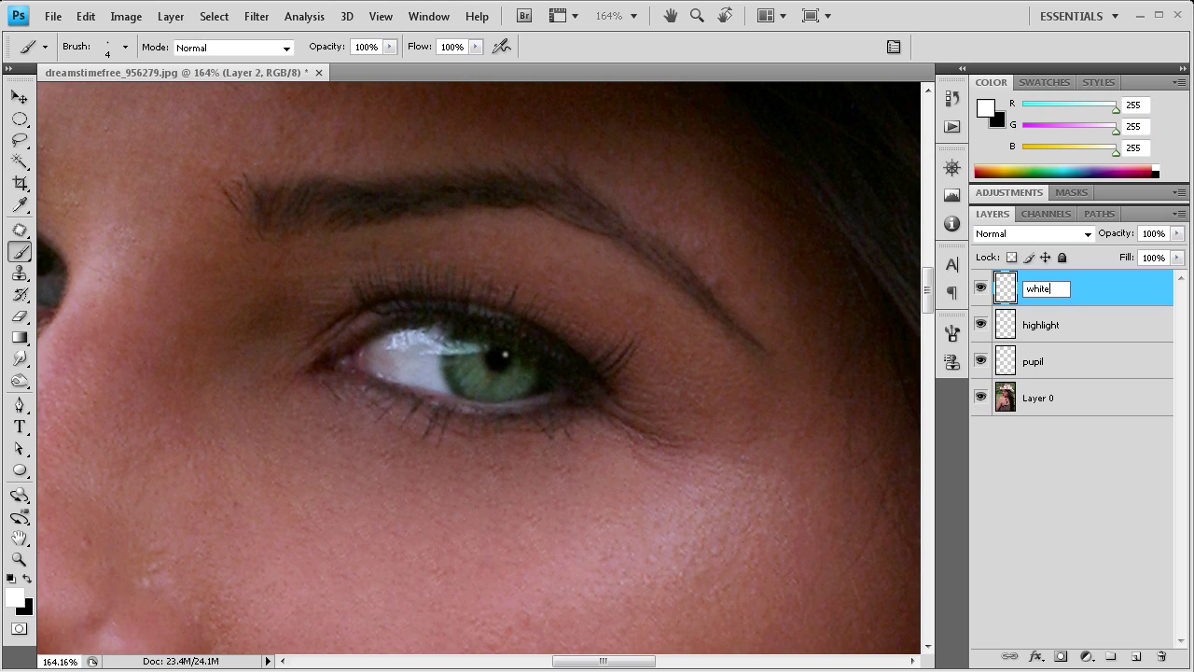
- Draw a closed curved Pen path around the eye white from inner corner to iris
click(19, 404)
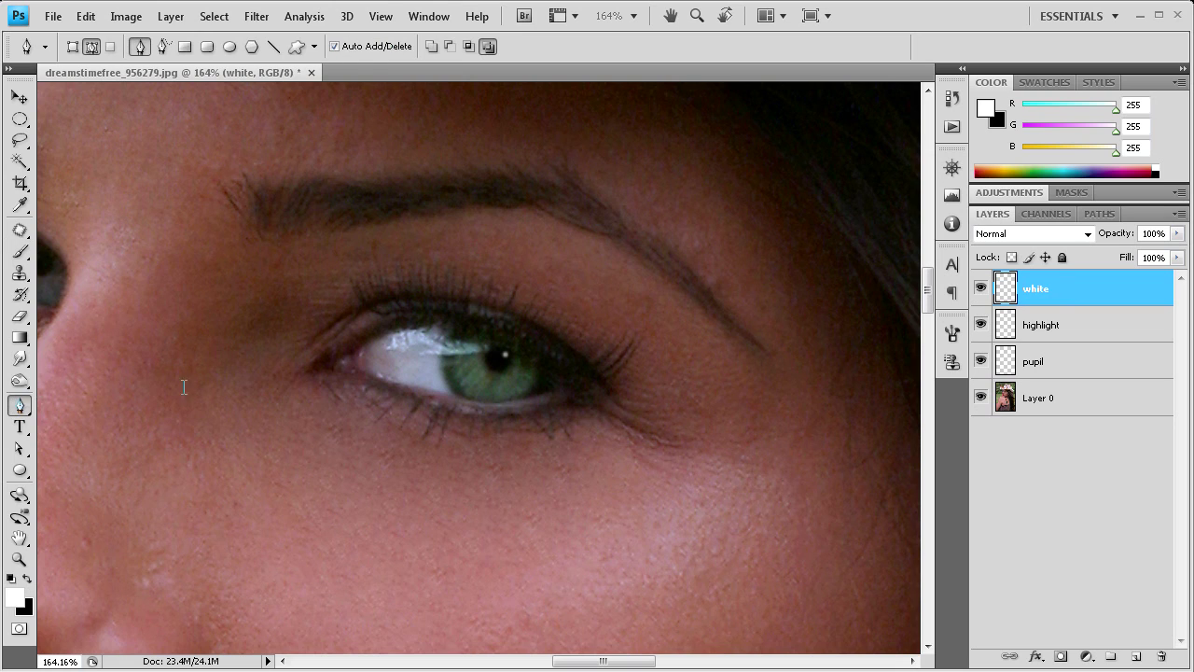
click(335, 365)
drag(452, 323, 492, 340)
drag(458, 394, 492, 412)
drag(336, 366, 331, 361)
key(Escape)
- Reshape the eye-white path's curves and anchors with the Direct Selection tool
click(18, 448)
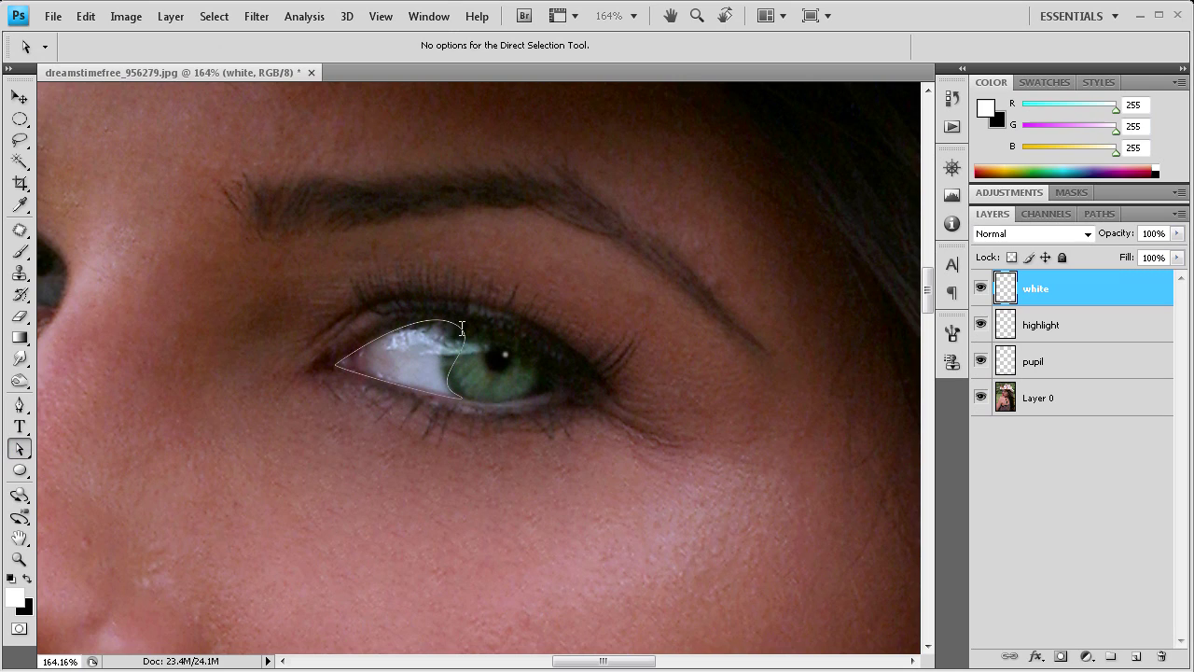
click(466, 334)
drag(490, 340, 453, 328)
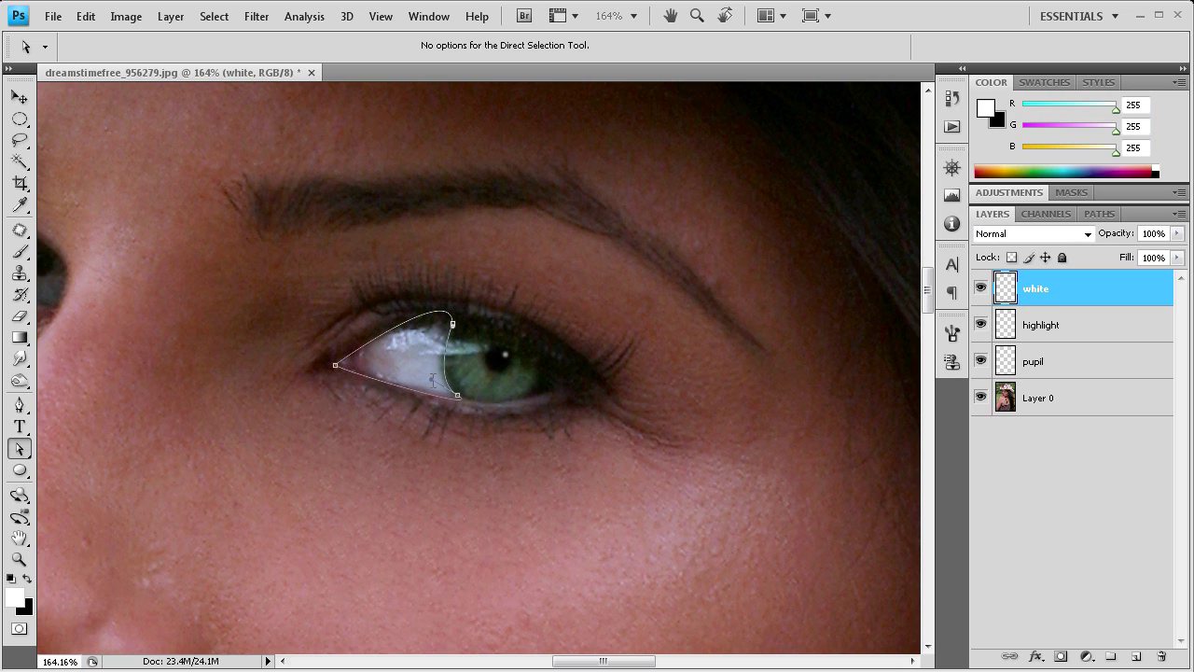
drag(429, 378, 431, 375)
drag(453, 280, 434, 305)
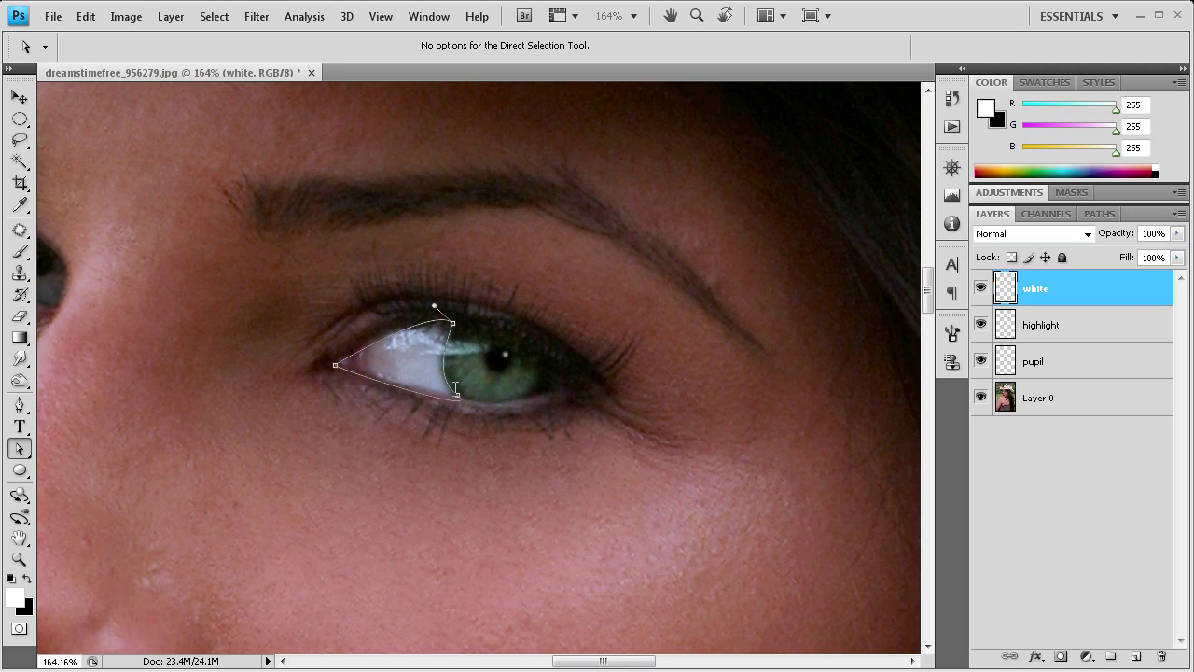
click(456, 393)
click(19, 405)
- Convert the eye-white path into a selection with a feather radius of 0
right_click(408, 363)
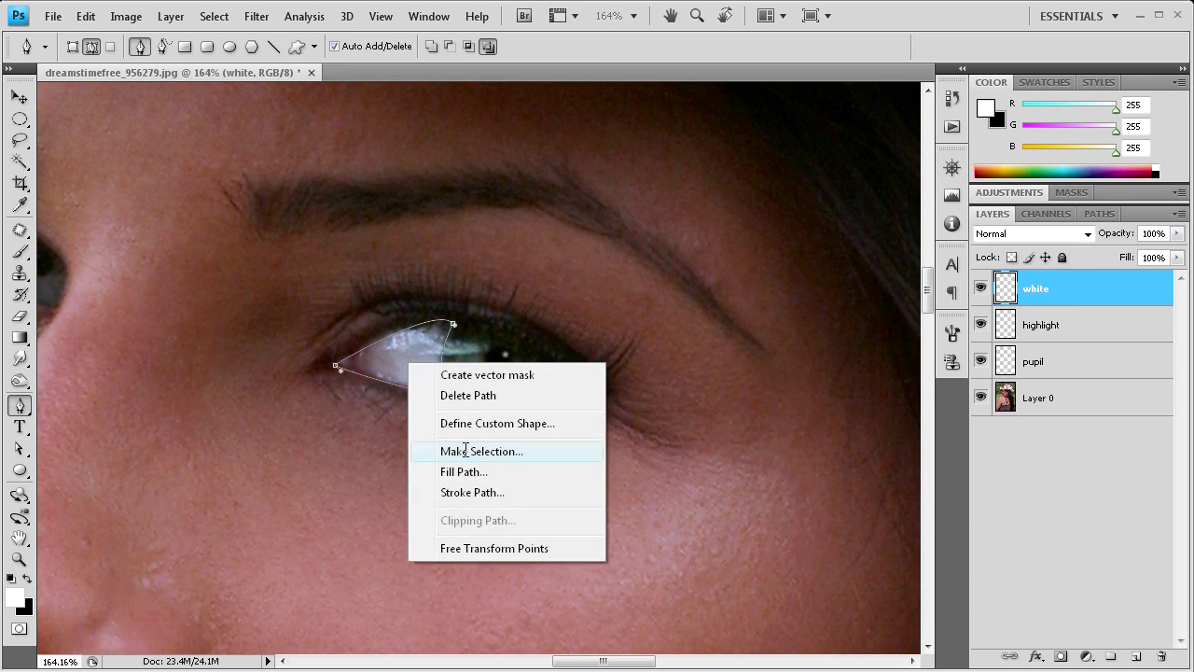
click(424, 443)
text(0)
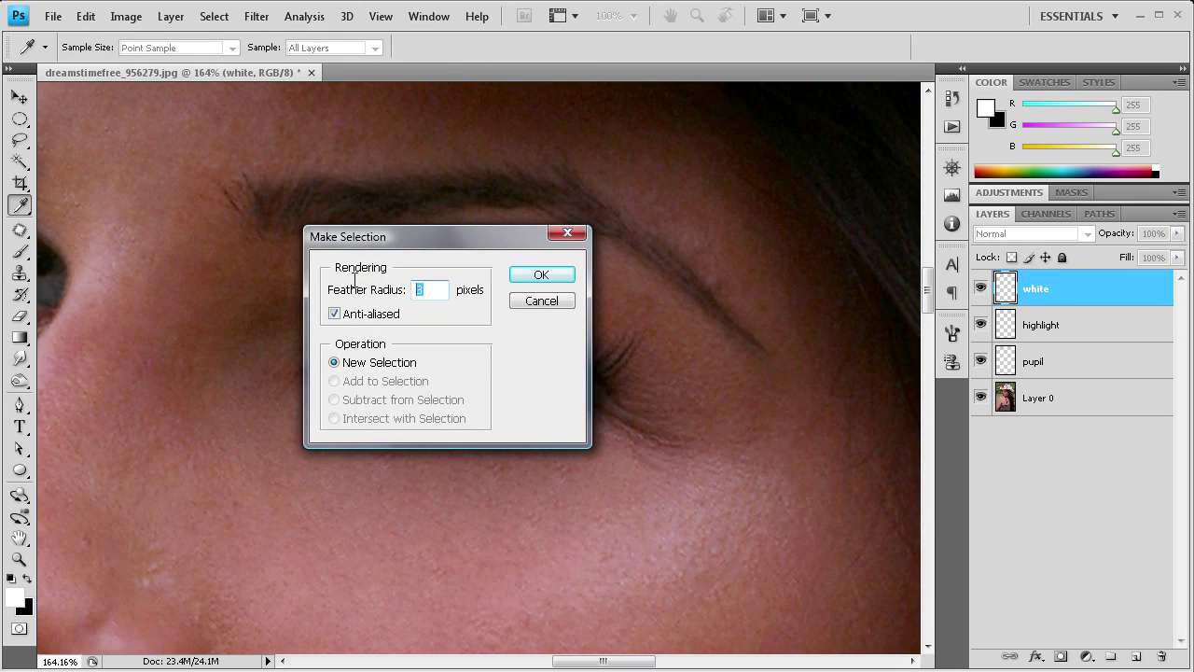
click(541, 274)
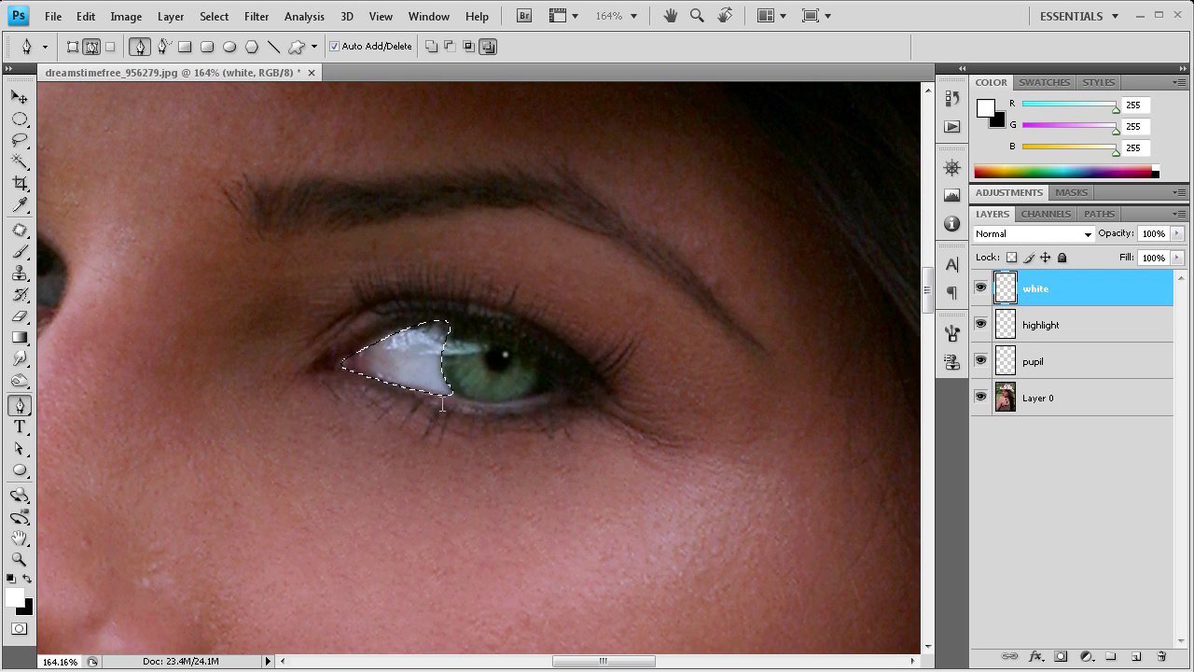
- After a failed Curves attempt, delete the empty 'white' layer and select Layer 0
click(126, 16)
mouse_move(154, 65)
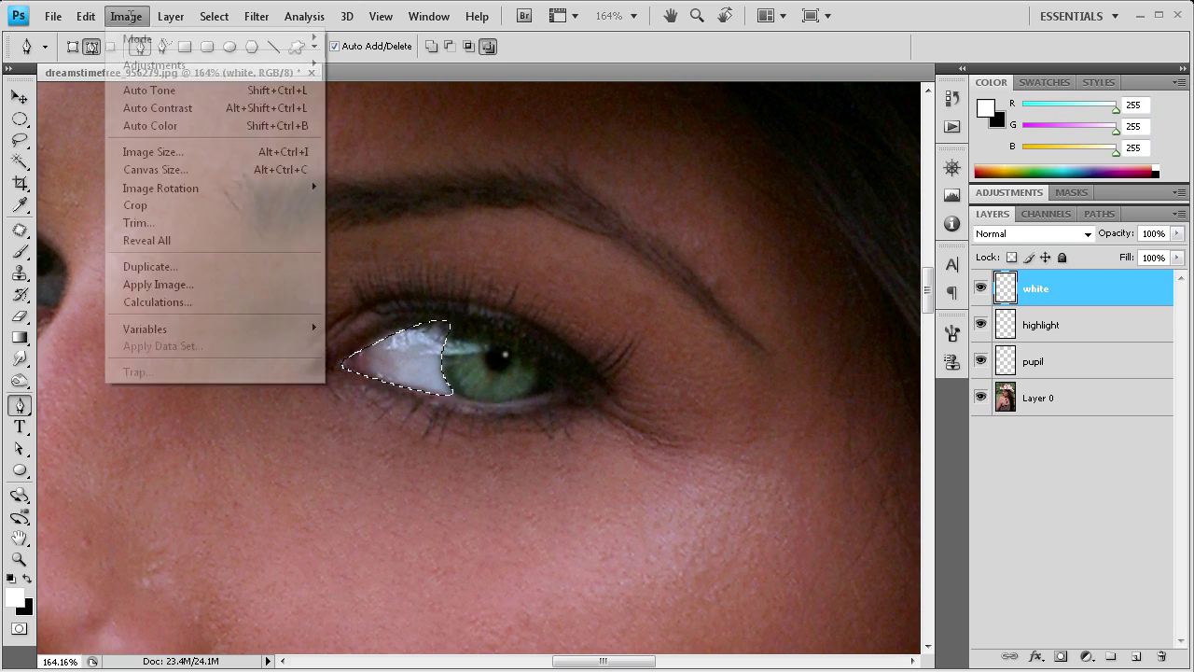
click(392, 98)
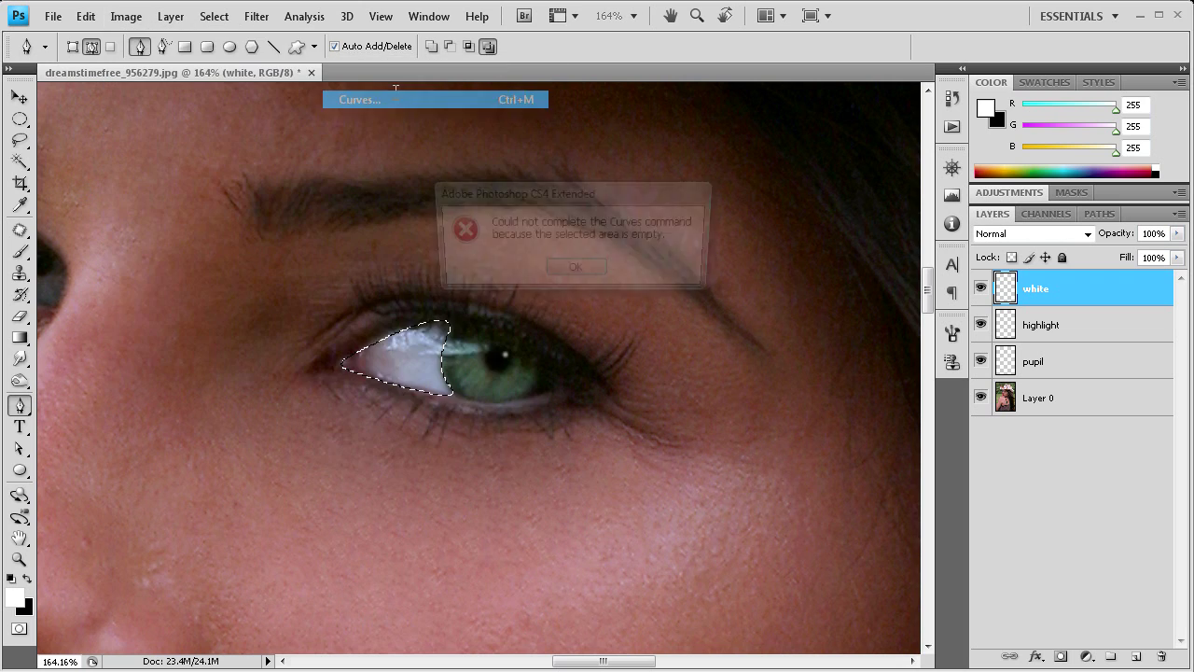
click(576, 270)
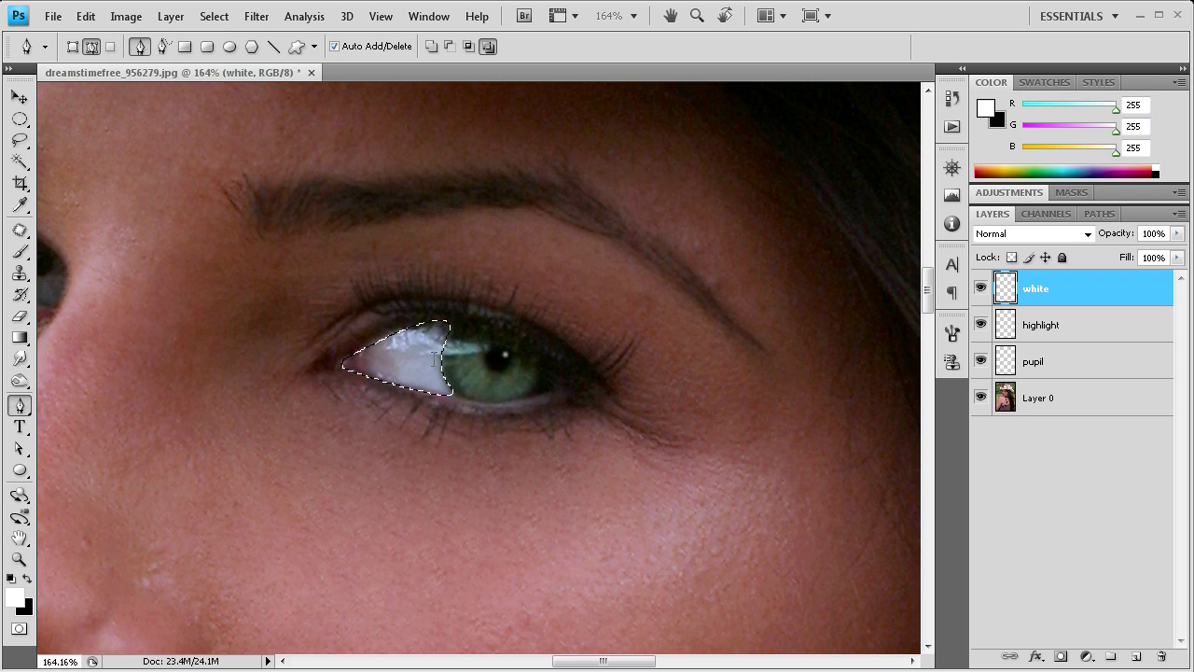
click(1045, 400)
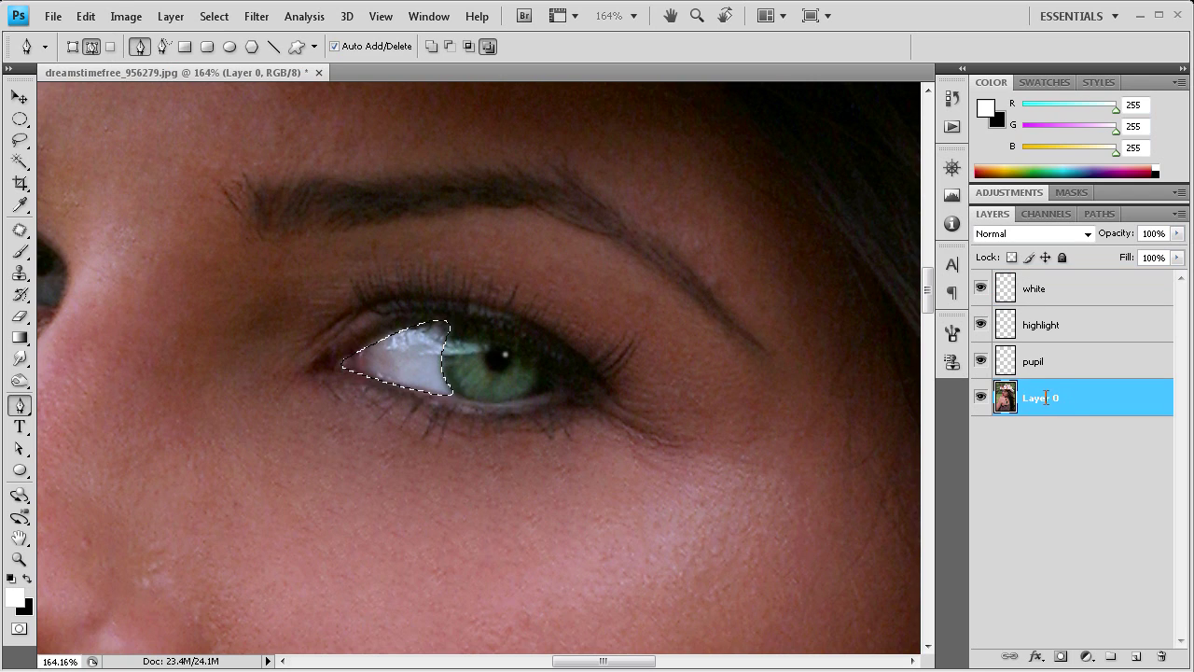
click(1039, 295)
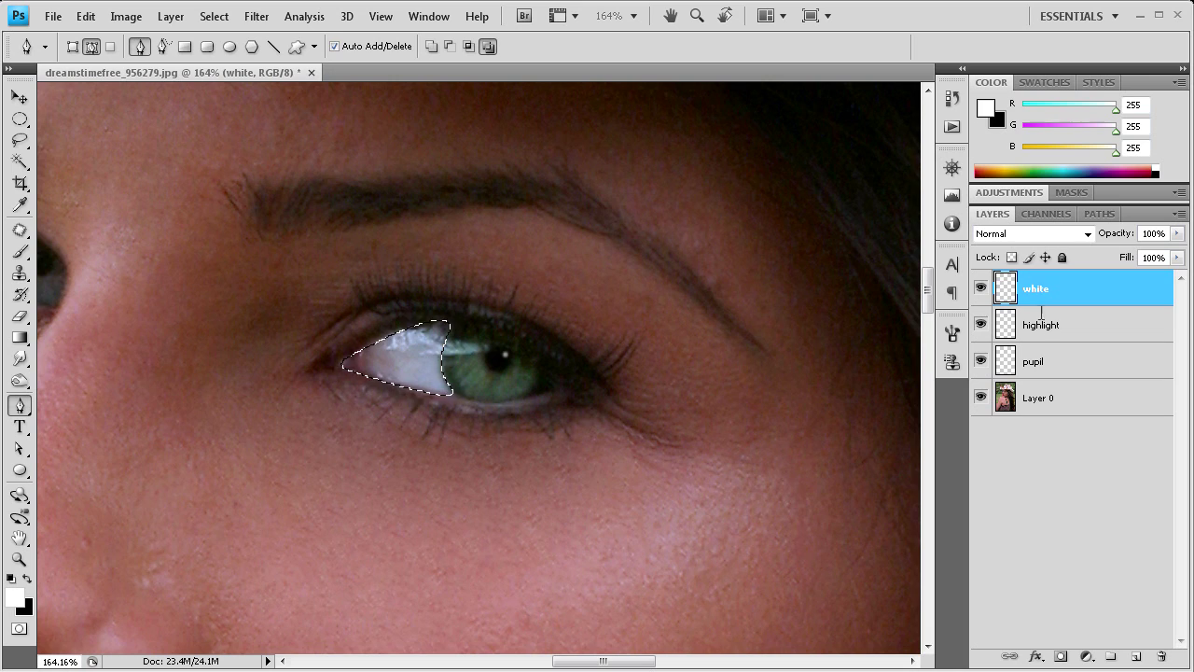
click(1035, 398)
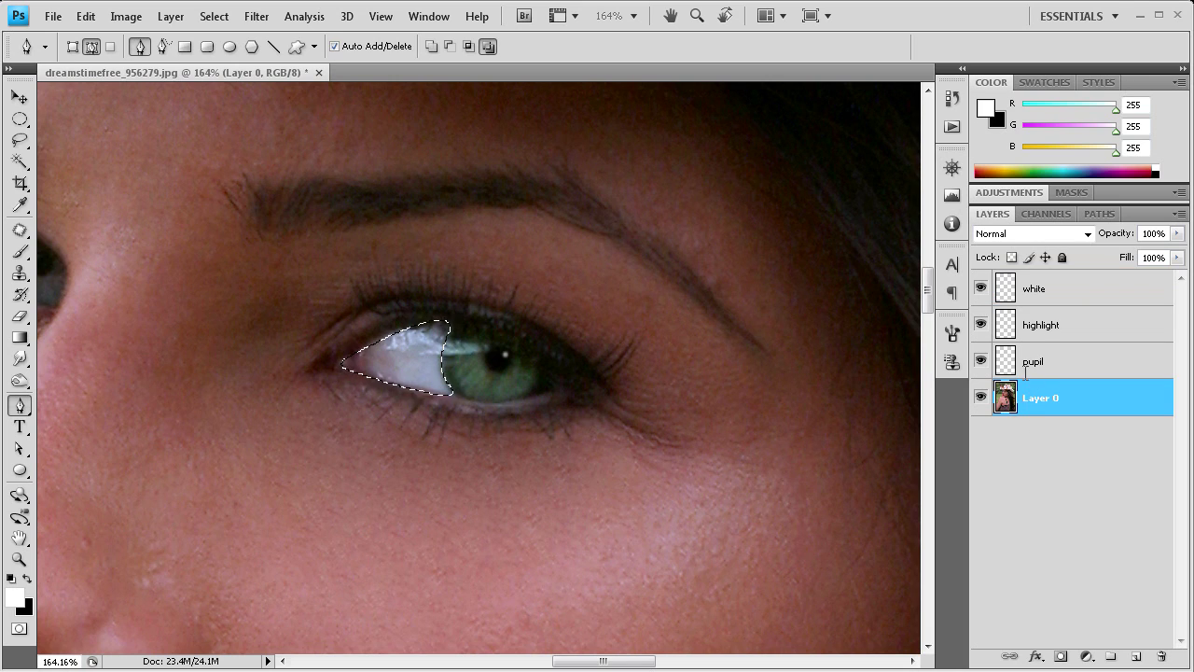
mouse_move(1079, 304)
mouse_down()
mouse_move(1080, 604)
mouse_move(1162, 656)
mouse_up()
click(1032, 362)
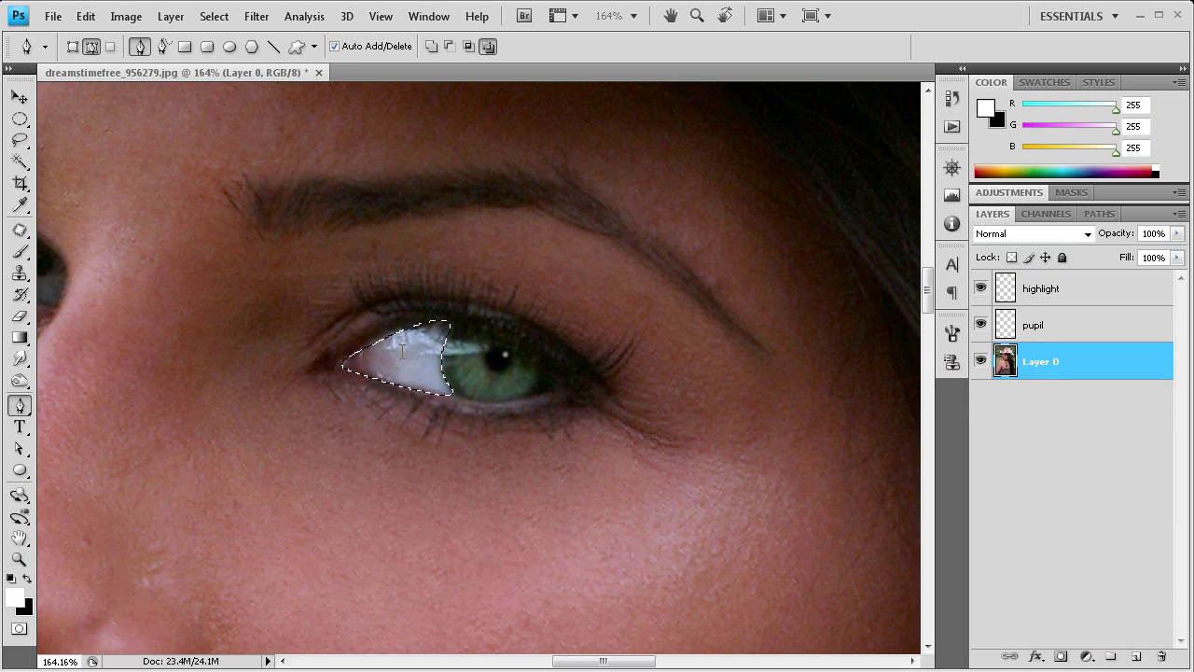
- Apply Curves to Layer 0, raising the RGB midpoint to brighten the selected eye white
right_click(400, 352)
click(123, 16)
mouse_move(155, 64)
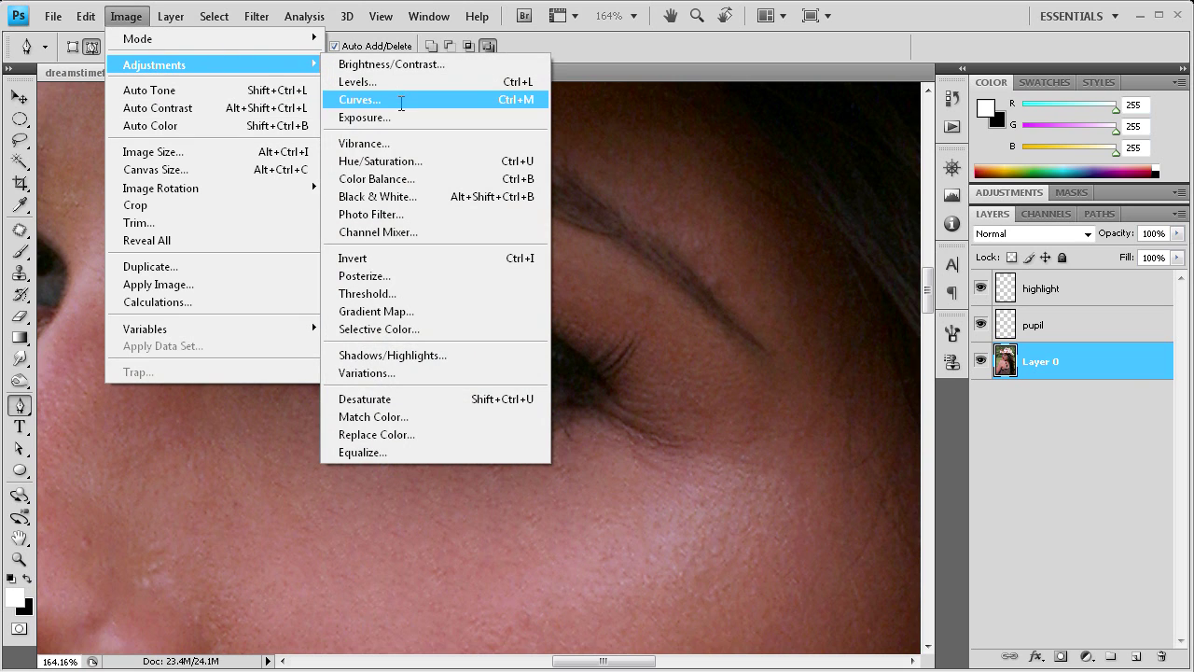
click(390, 99)
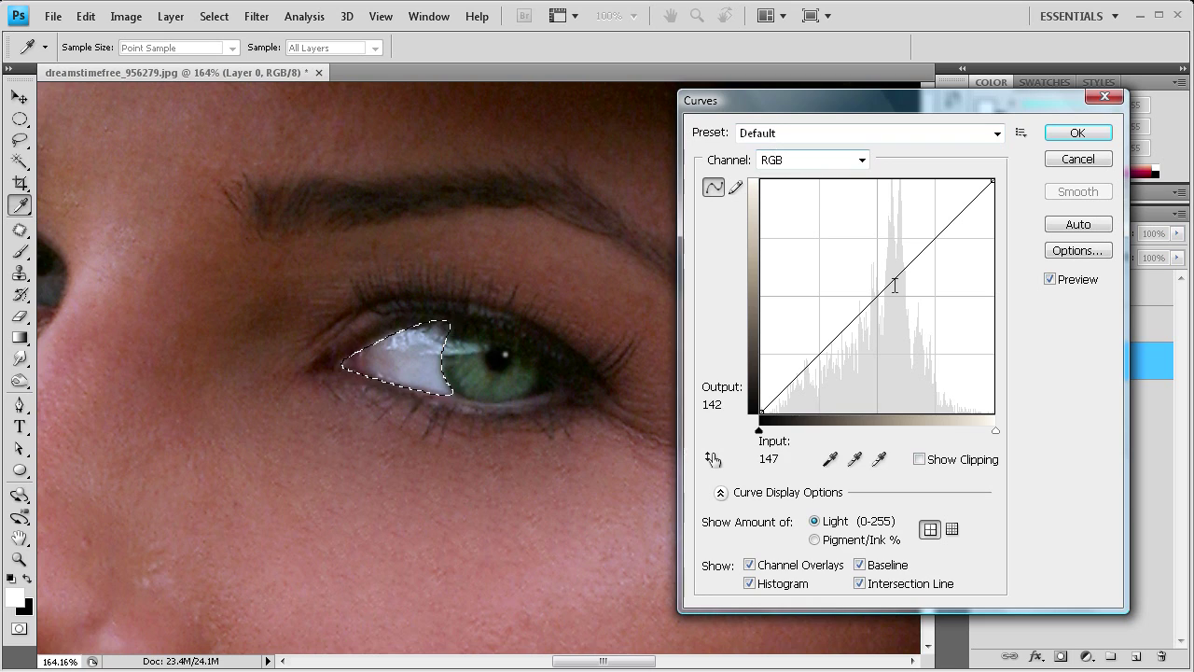
drag(889, 283, 879, 278)
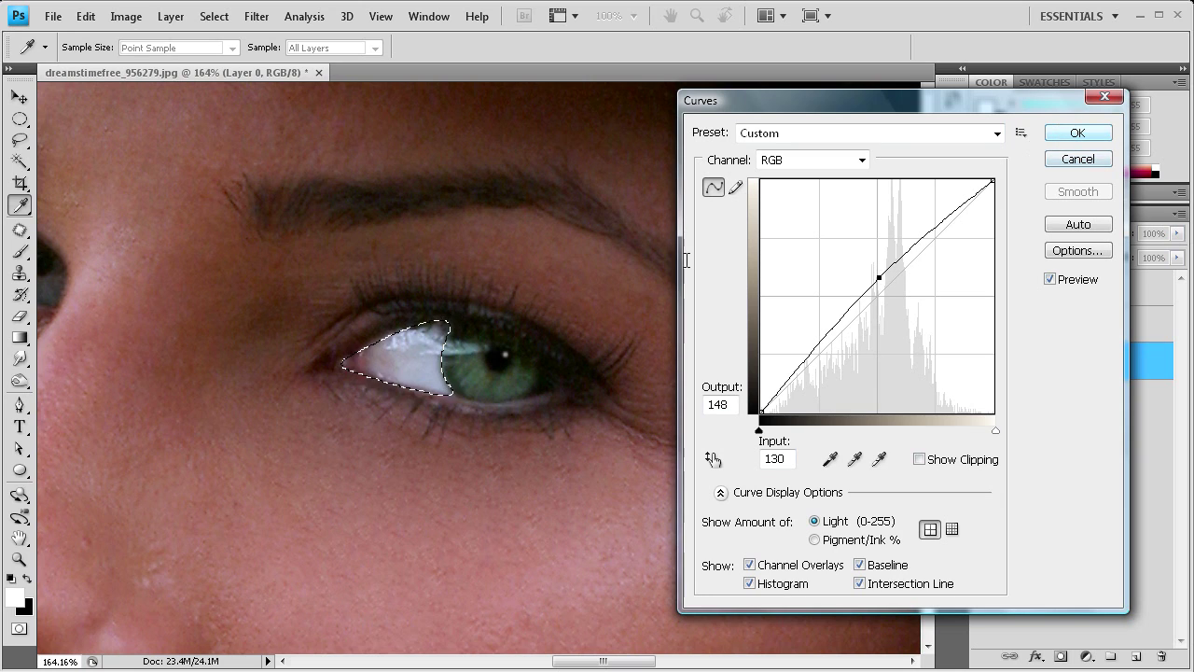
click(1077, 134)
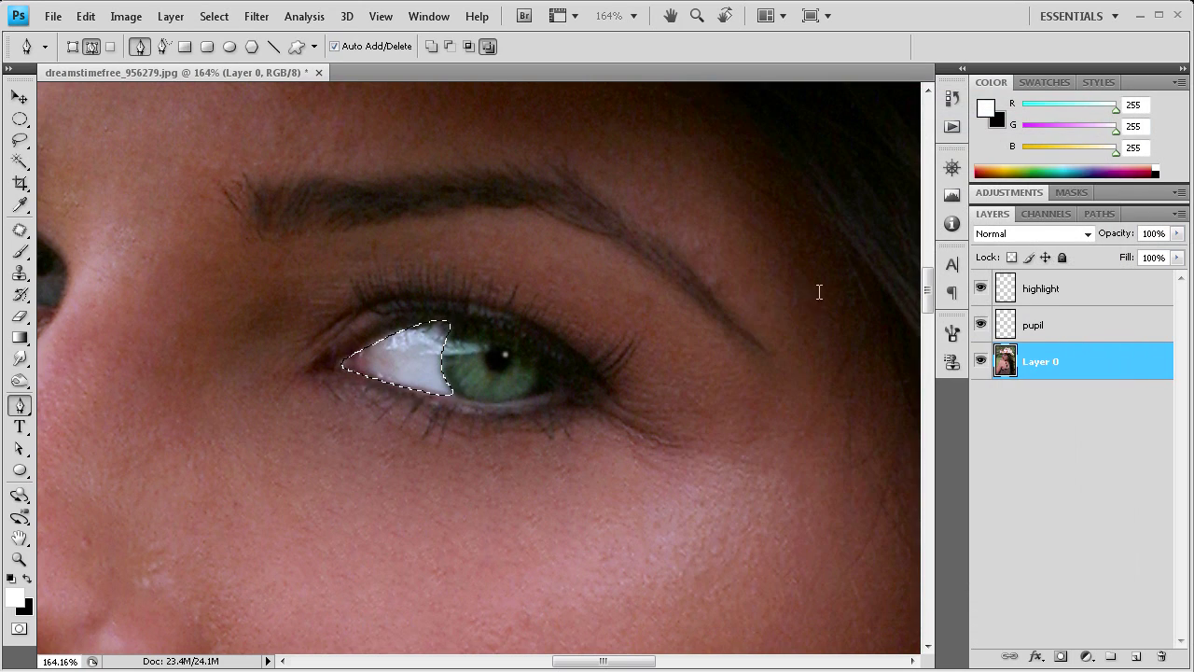
- Deselect the eye-white selection with Ctrl+D
key(p)
key(m)
key(ctrl+d)
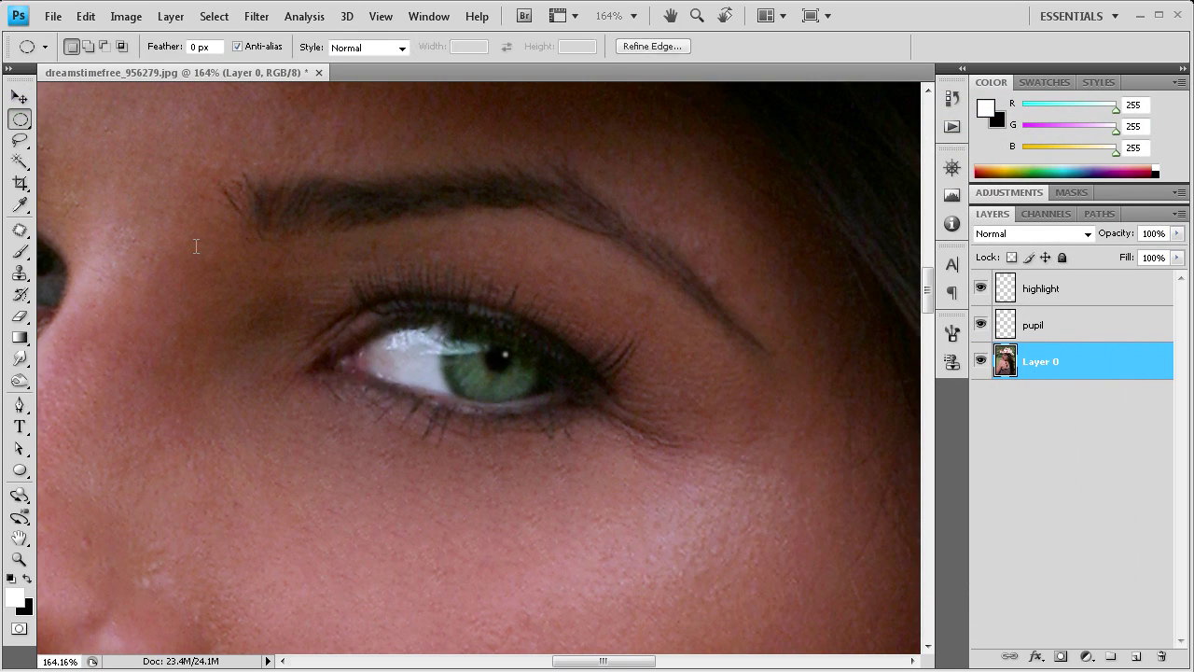
scroll(351, 313, down, 2)
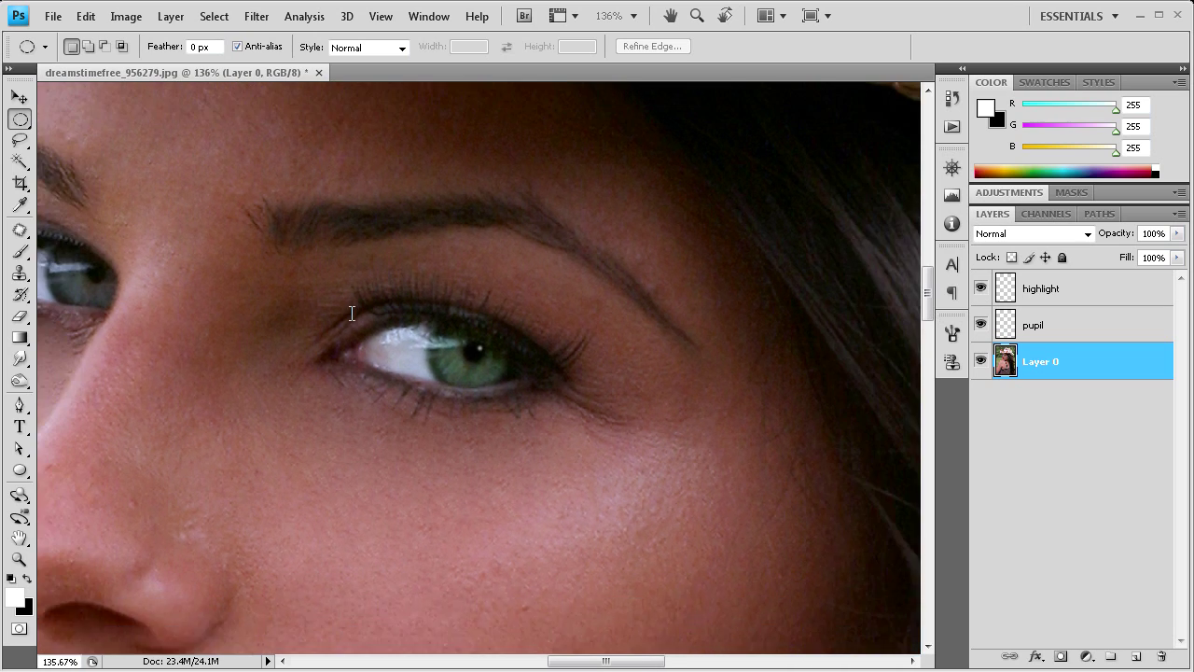
scroll(351, 313, down, 2)
scroll(351, 314, down, 2)
scroll(351, 313, down, 2)
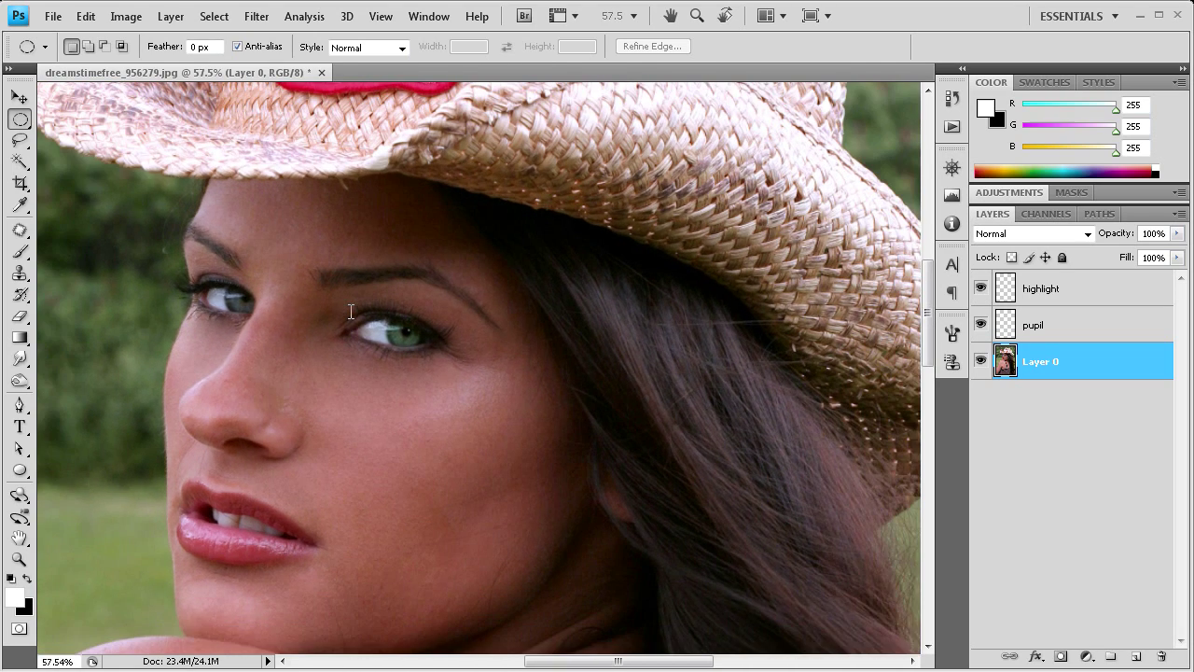
scroll(351, 314, down, 1)
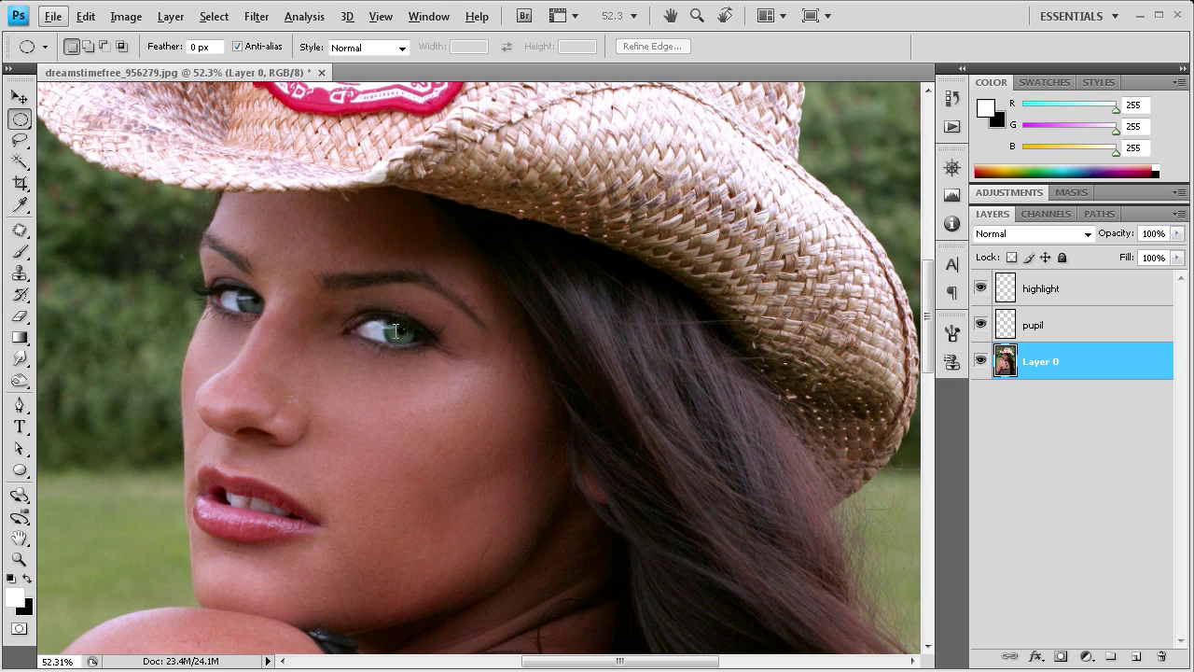
- In History, compare the original photo with the retouched eye, then return to Deselect
click(952, 97)
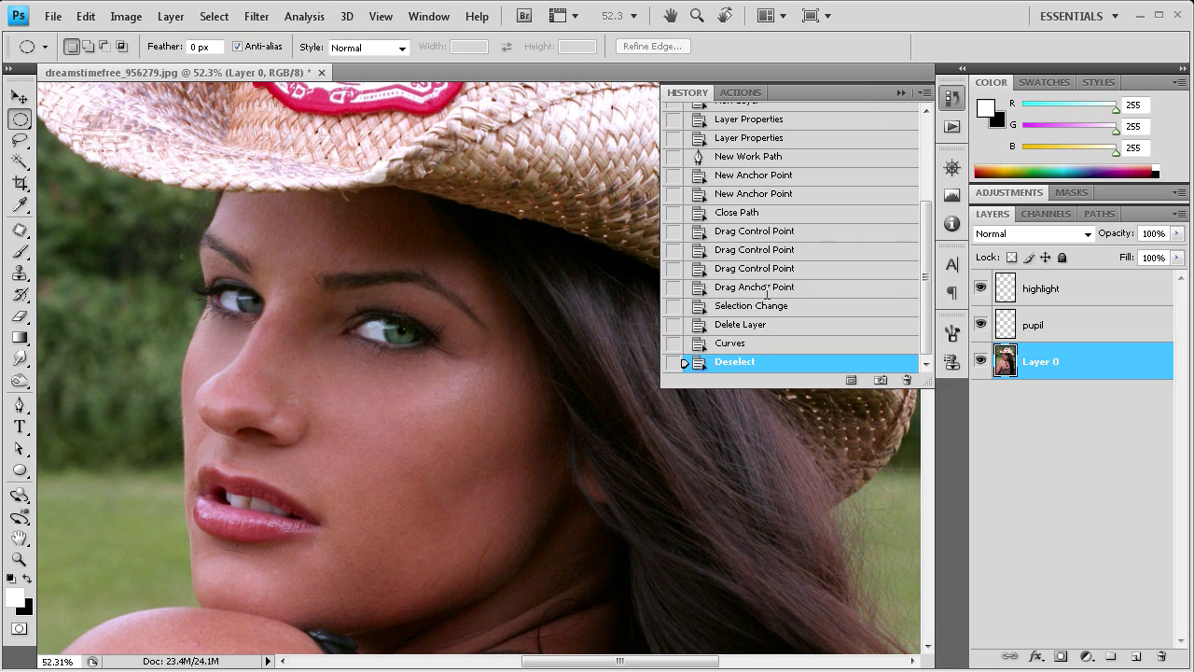
click(756, 214)
click(743, 364)
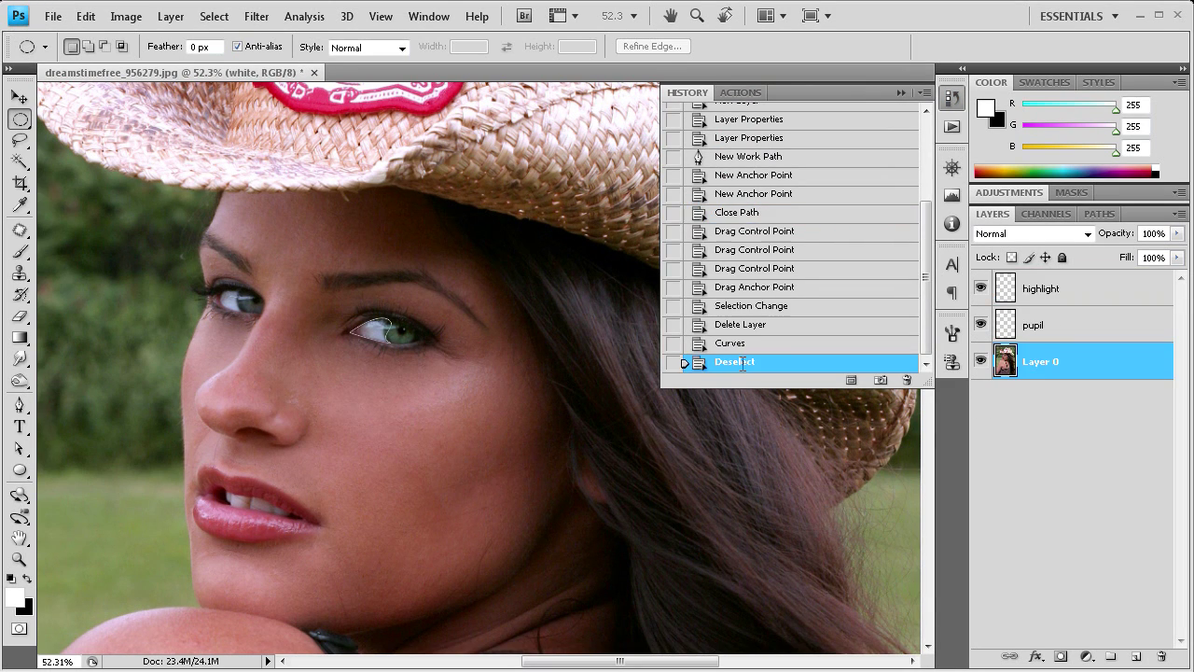
scroll(746, 252, up, 5)
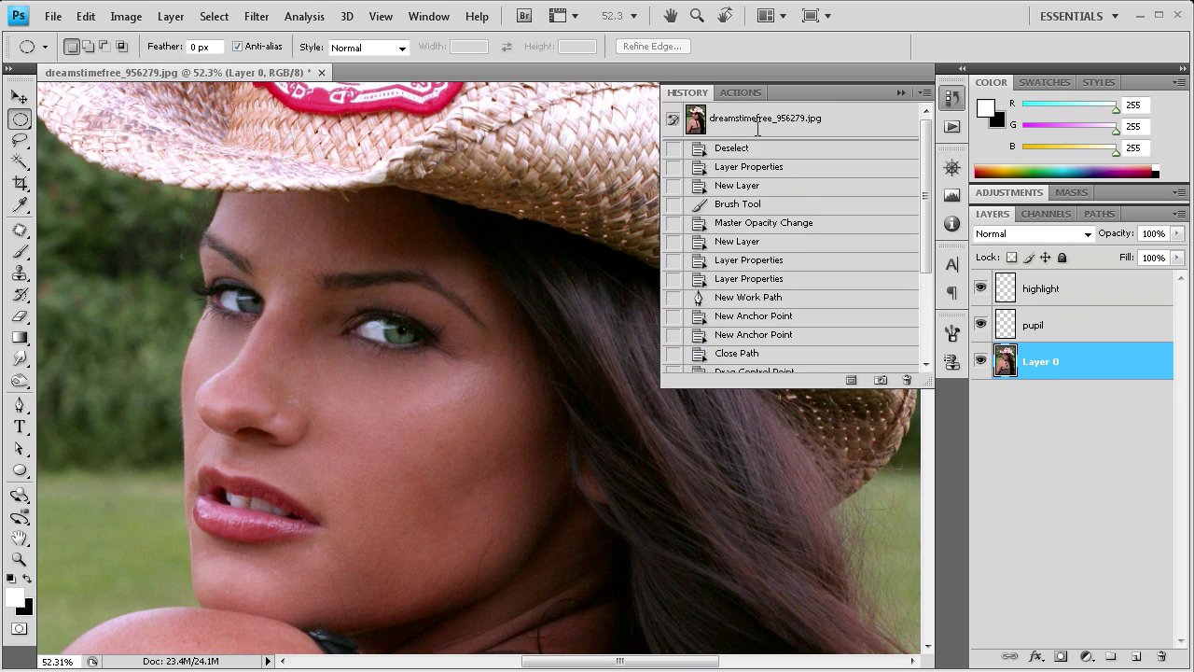
click(756, 123)
scroll(744, 252, down, 5)
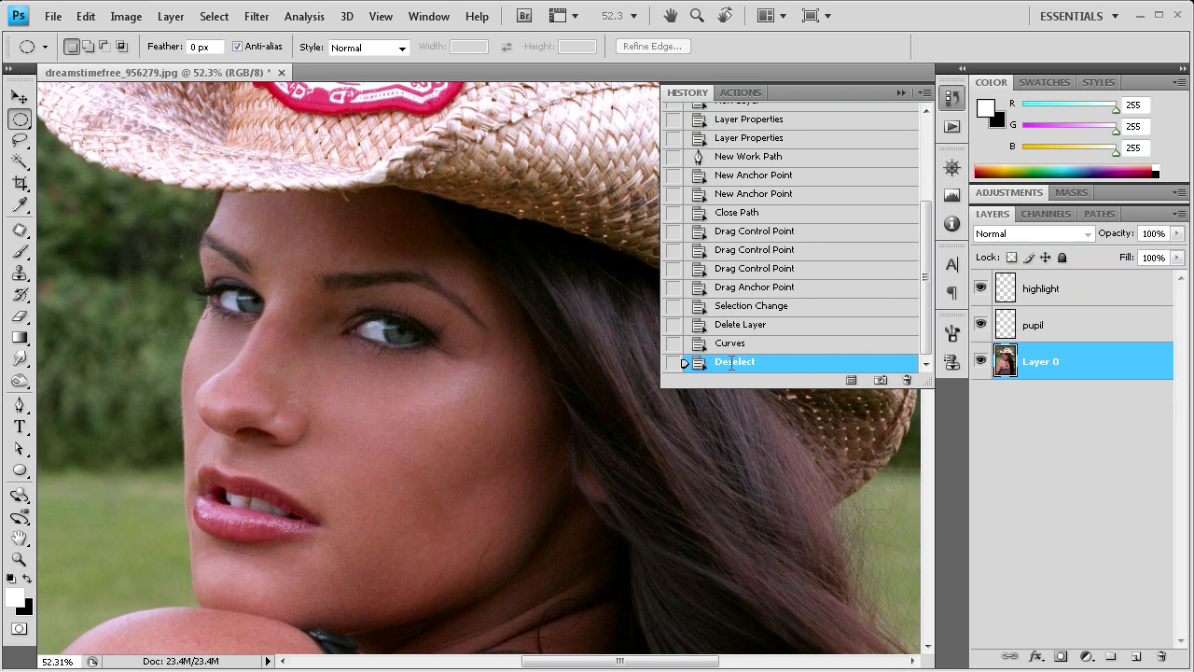
click(731, 363)
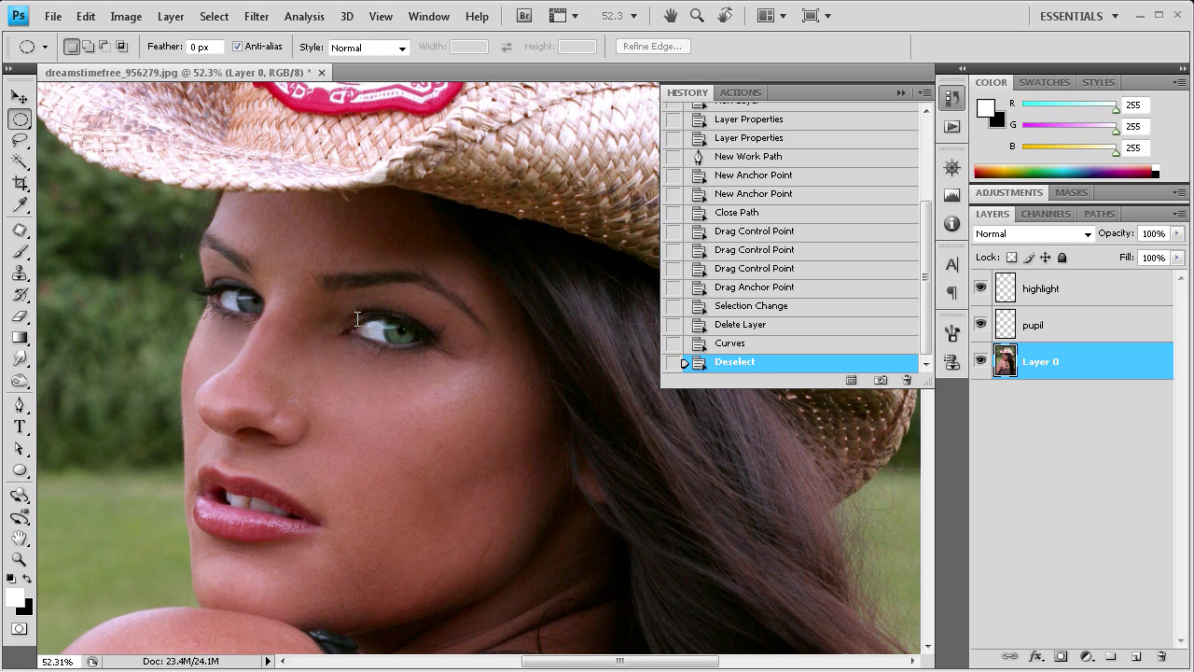
- Zoom to the eyes, collapse the History panel, and switch to the Move tool
scroll(441, 306, down, 1)
scroll(758, 240, up, 3)
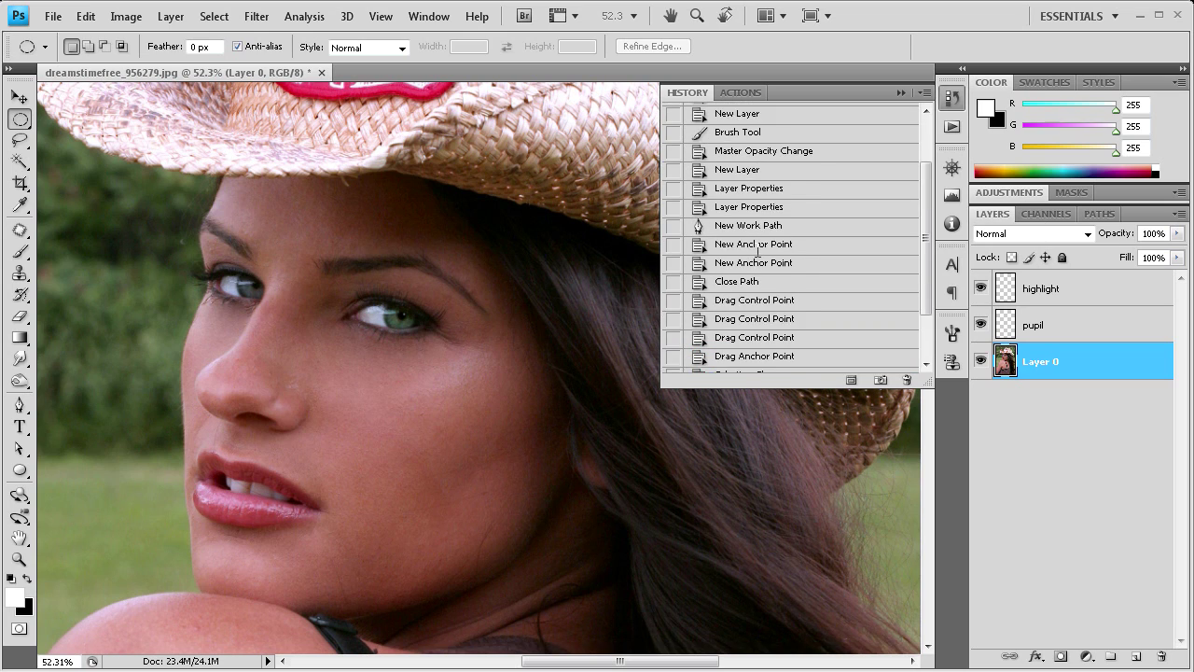
scroll(733, 261, up, 2)
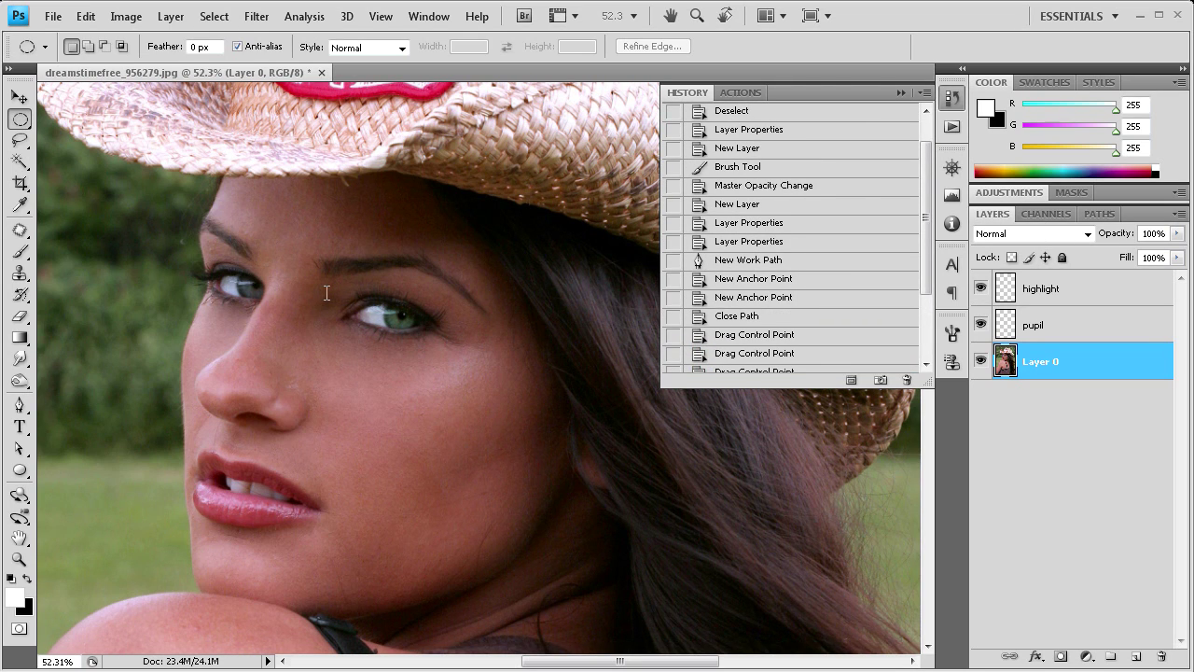
scroll(327, 293, down, 3)
scroll(331, 297, down, 2)
scroll(358, 364, down, 1)
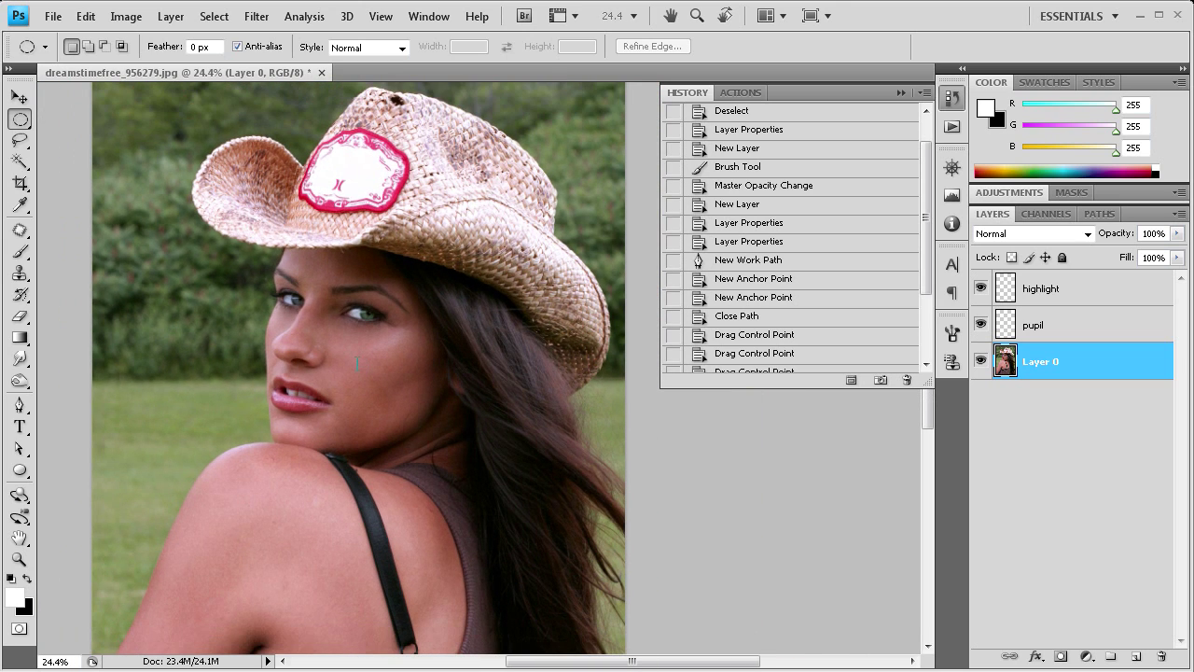
key(alt)
scroll(195, 313, up, 1)
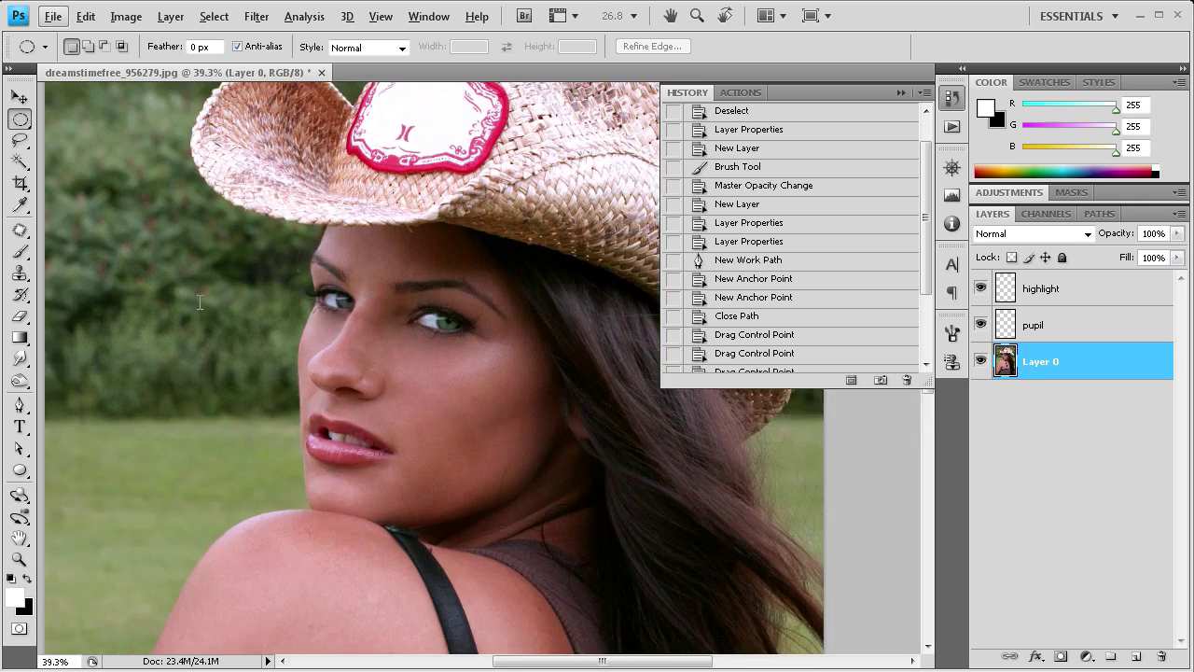
scroll(280, 322, up, 2)
scroll(373, 326, up, 1)
scroll(413, 333, up, 2)
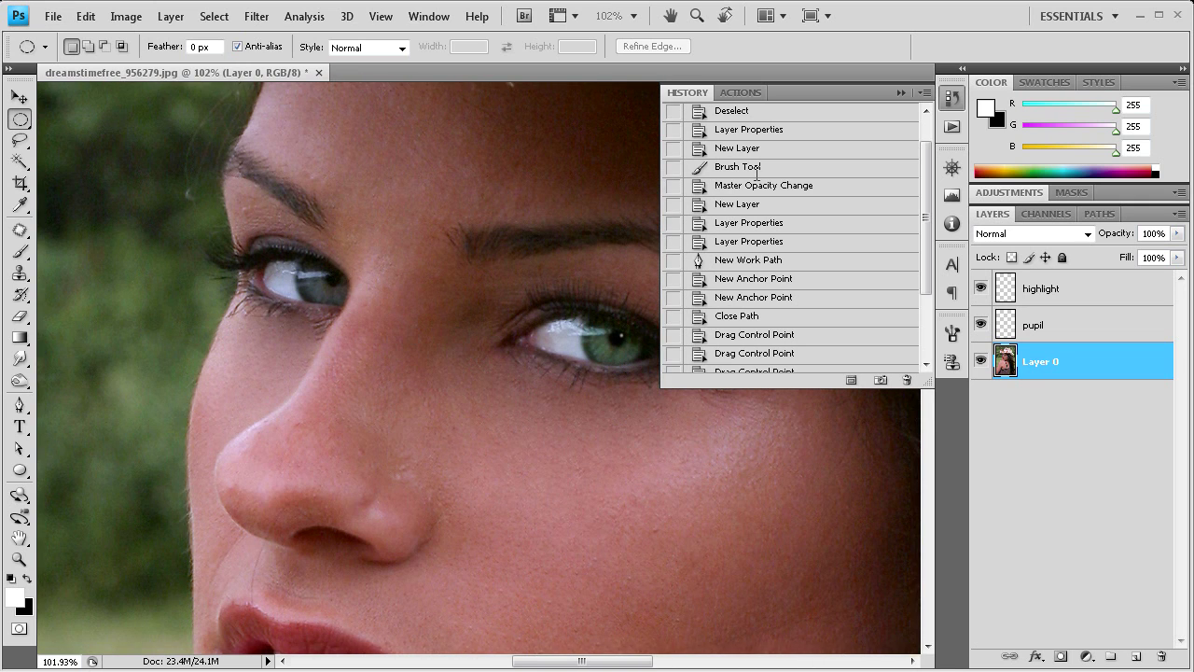
click(901, 93)
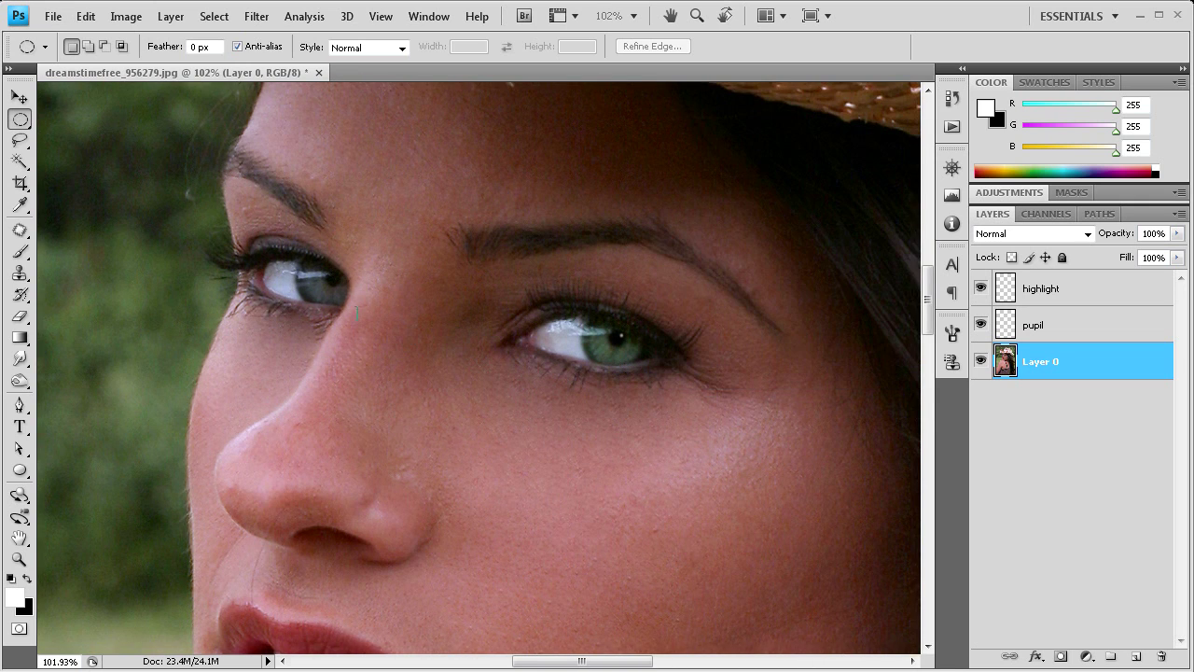
key(v)
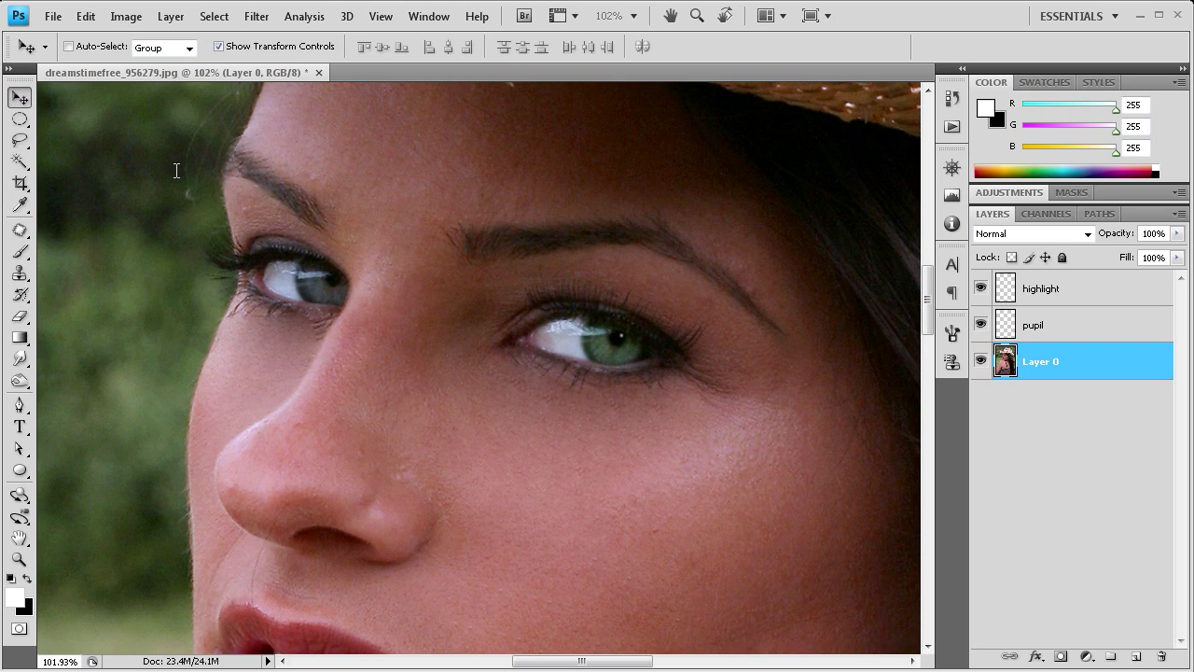